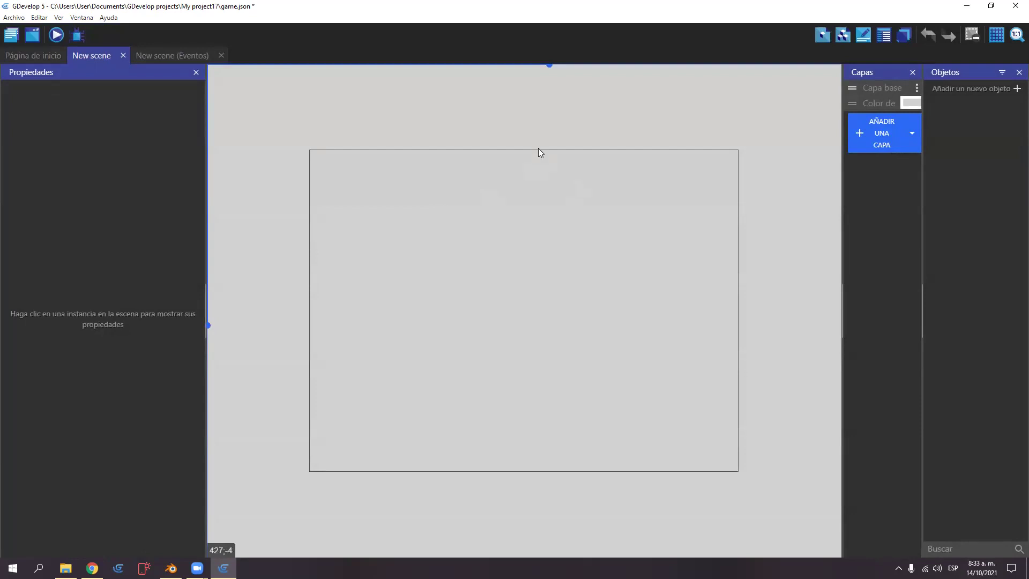
Add a new tiled (Mosaico) object to the scene and name it fondo
click(979, 89)
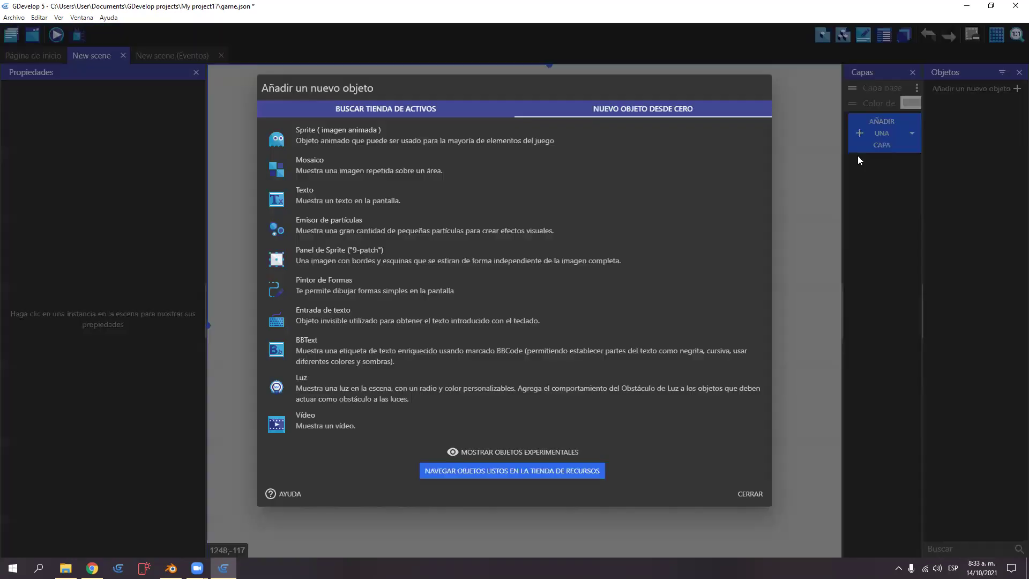
click(368, 167)
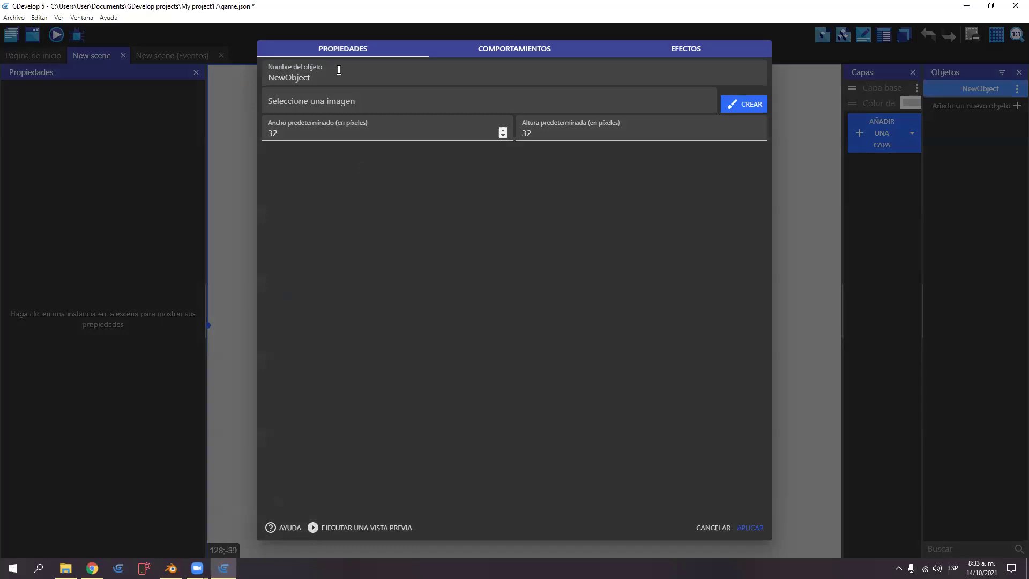
drag(330, 77, 233, 86)
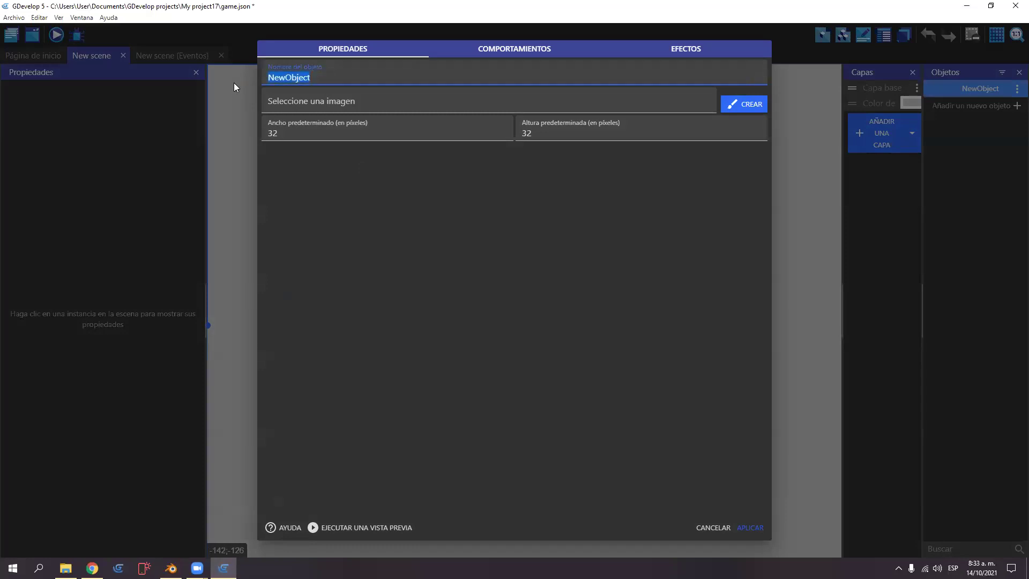
text(fondo)
Create a new image for fondo in the pixel editor and fill its whole canvas with dark grey #272727
click(753, 112)
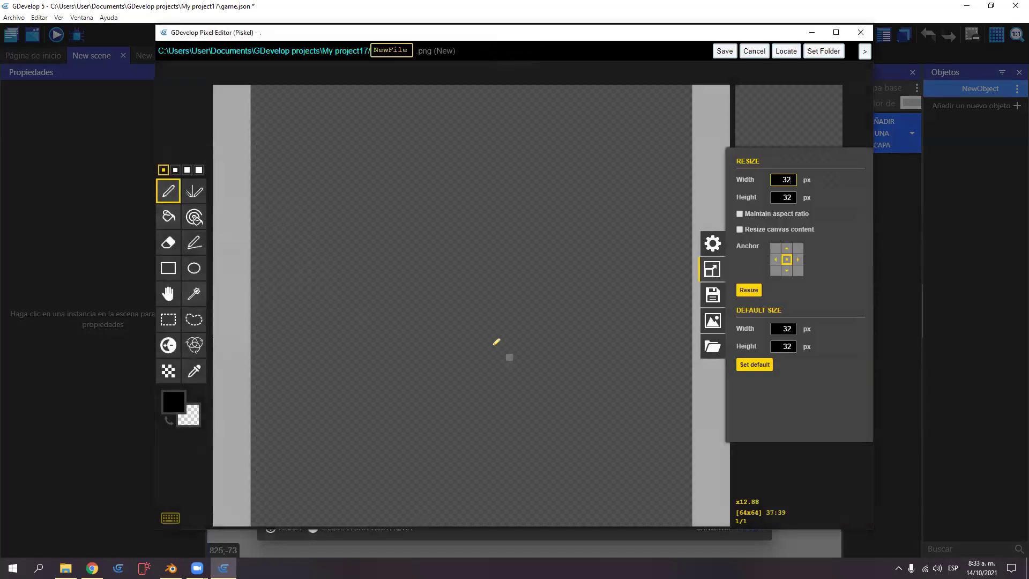
click(169, 217)
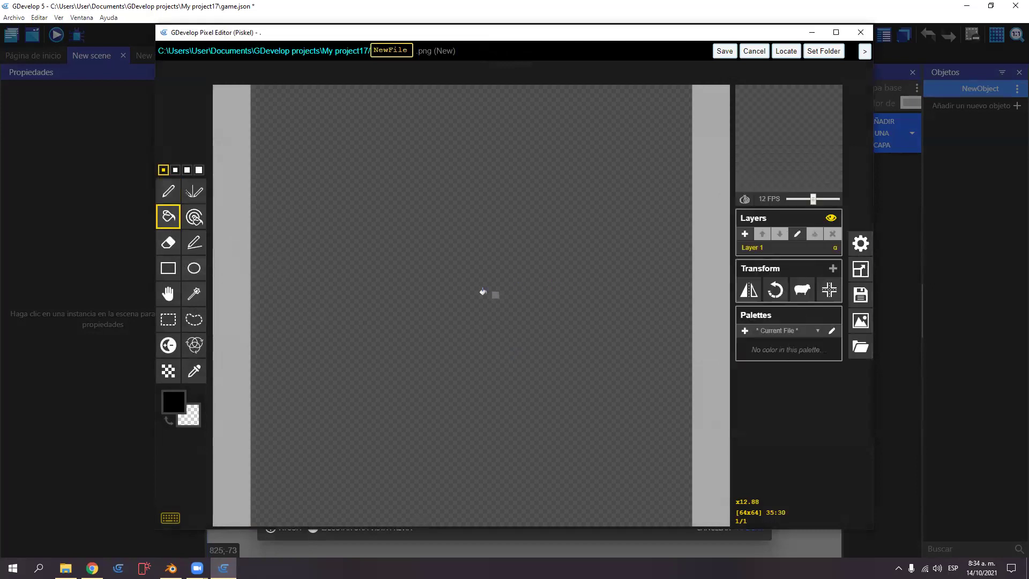
click(483, 291)
click(173, 402)
click(195, 478)
drag(194, 480, 179, 482)
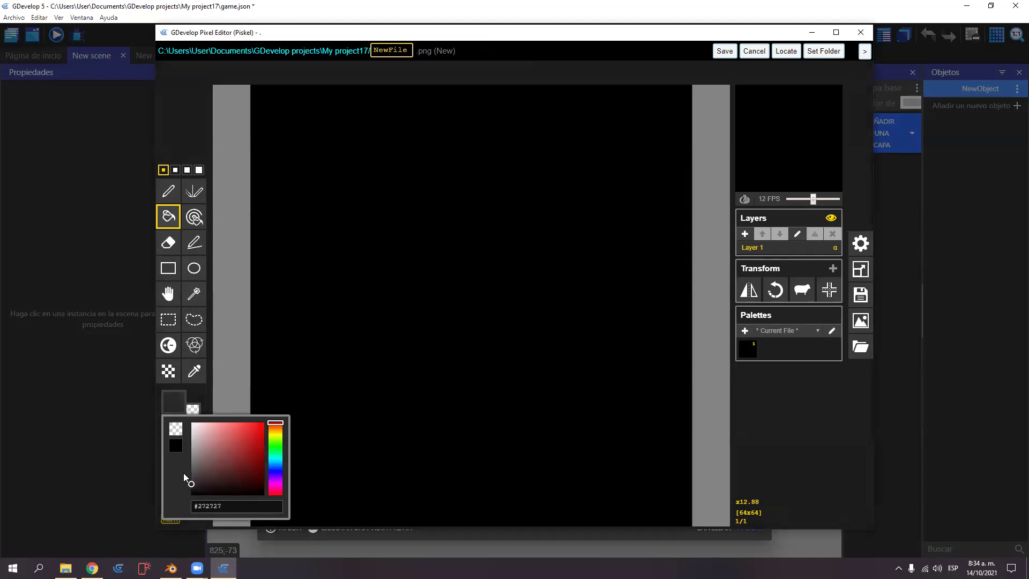
click(464, 235)
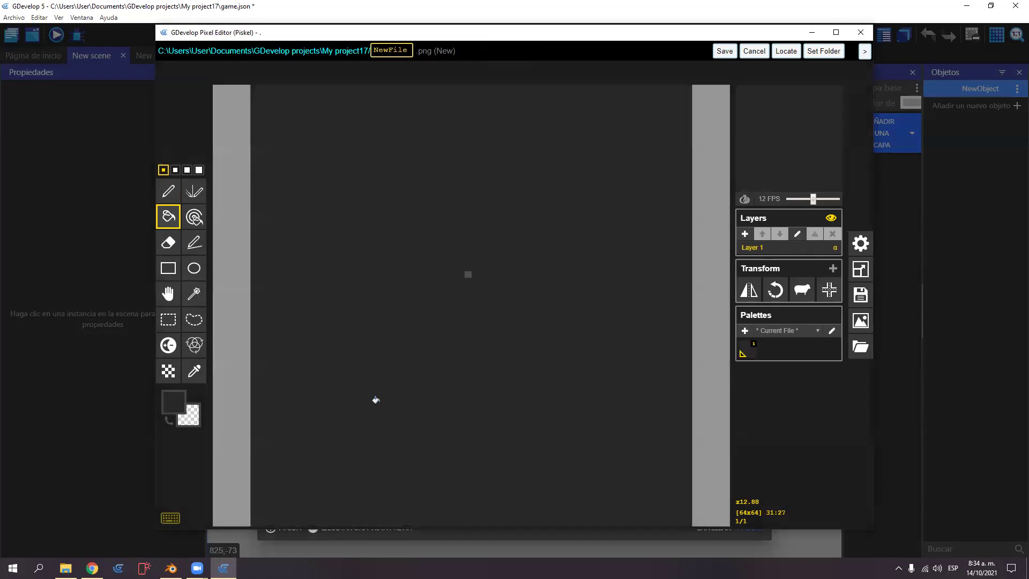
Paint black strips about 2 px thick along the bottom and right edges of the dark grey tile using the Rectangle tool
click(168, 410)
drag(210, 487, 202, 498)
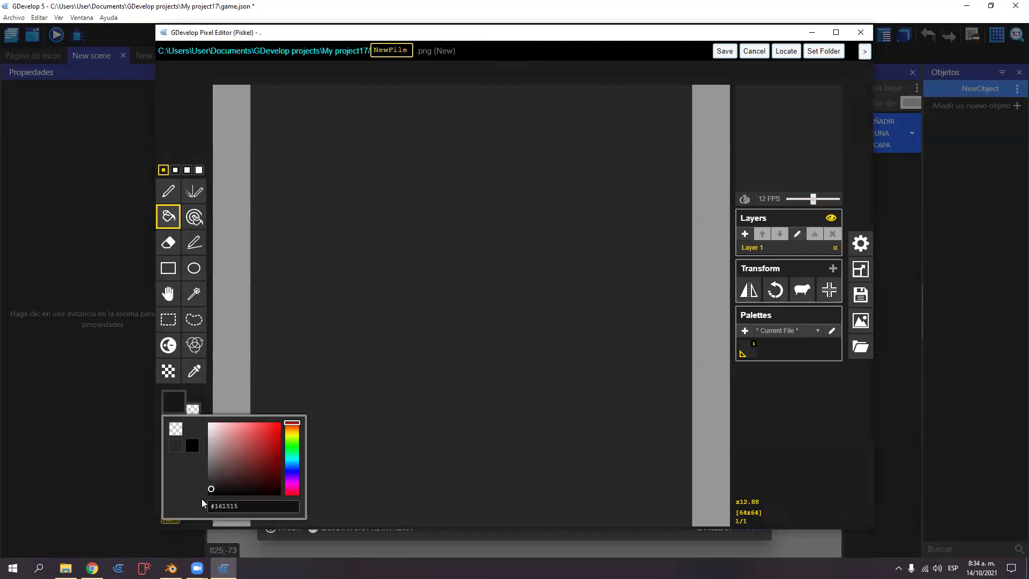
click(167, 217)
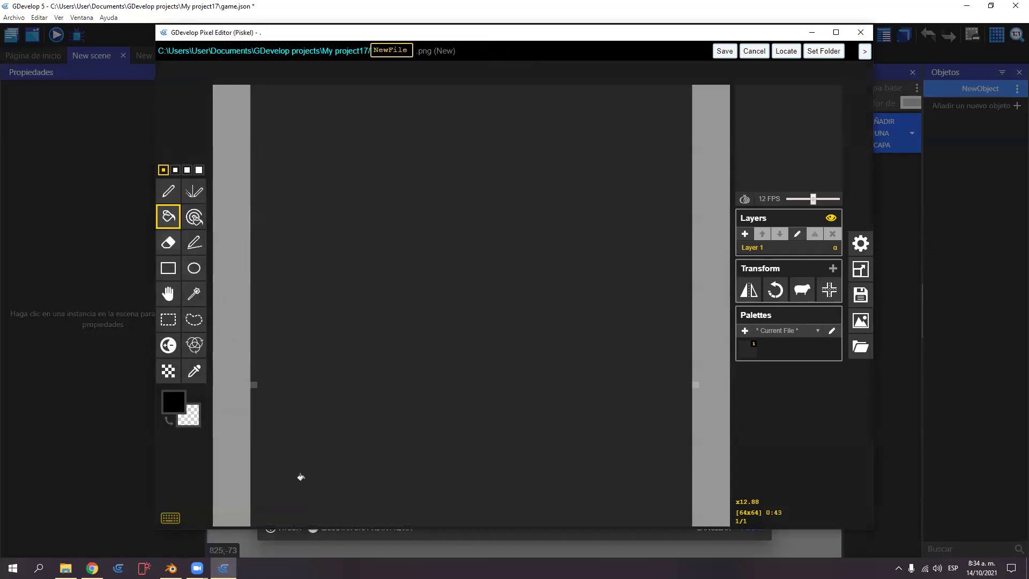
click(167, 268)
drag(253, 522, 691, 515)
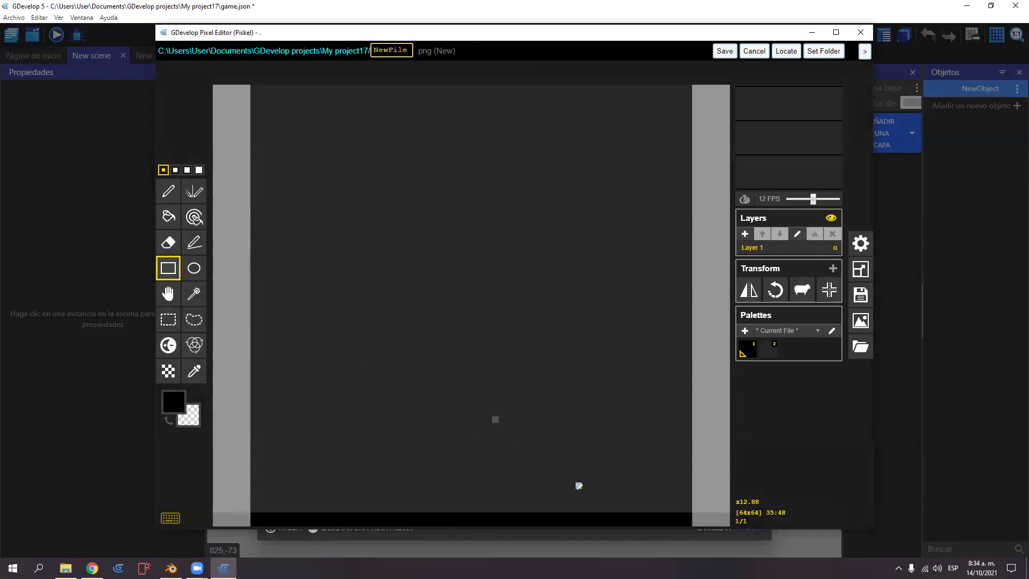
drag(690, 517, 682, 86)
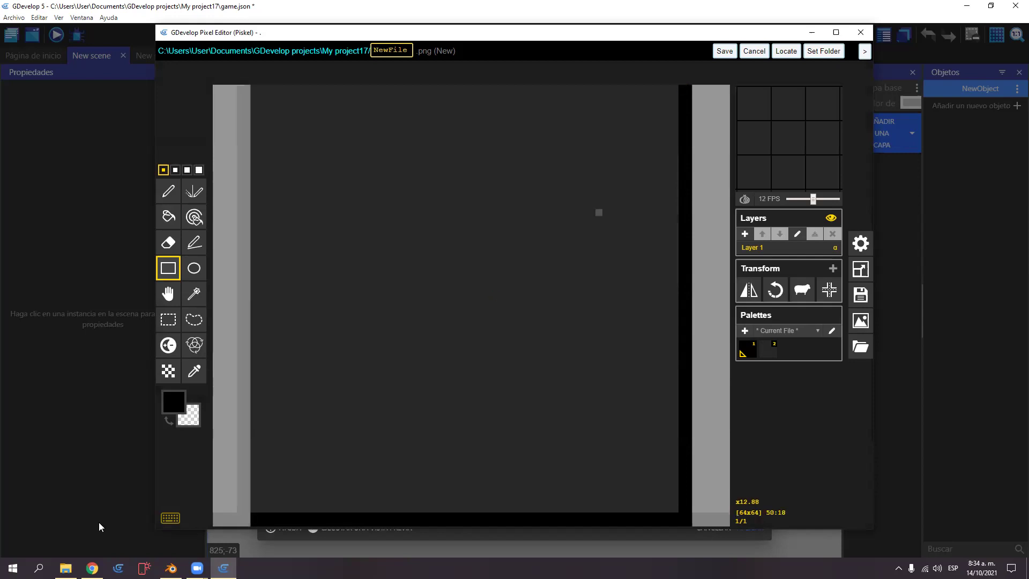
Draw a lighter grey rectangle outline just inside the tile's edges and save the image back to the fondo object
click(172, 401)
click(194, 372)
click(309, 336)
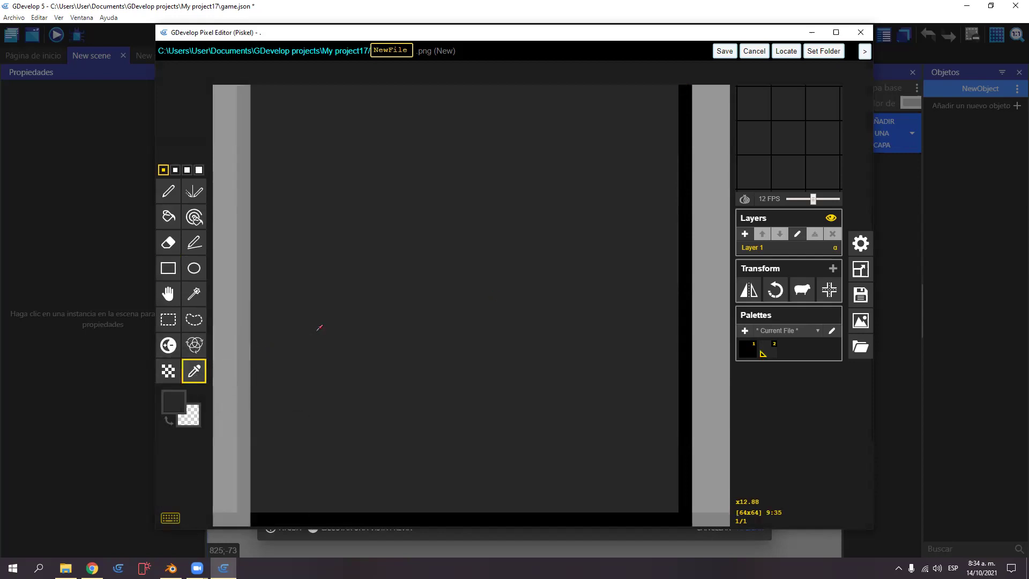
click(173, 403)
drag(210, 474, 199, 472)
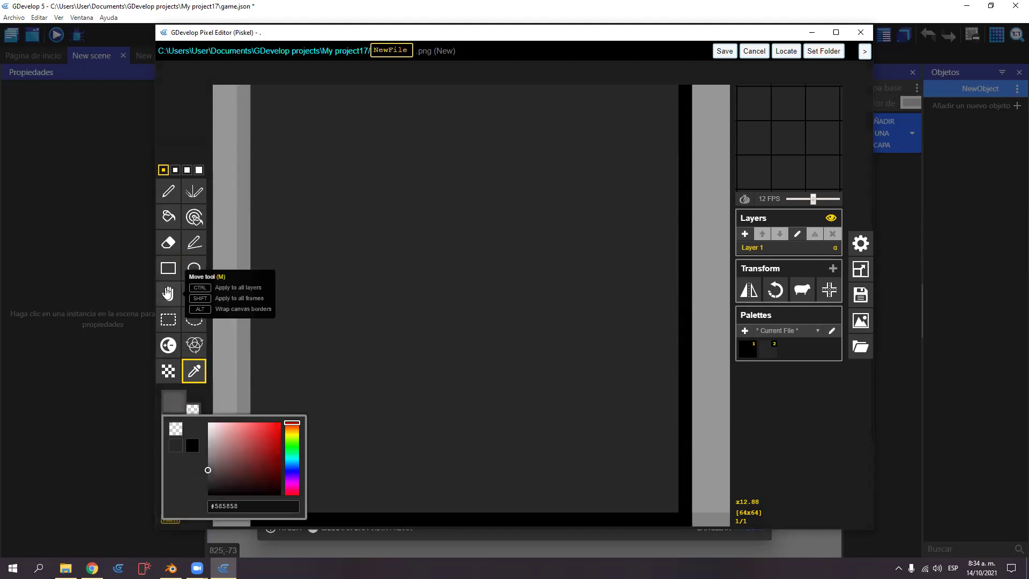
click(168, 216)
click(168, 267)
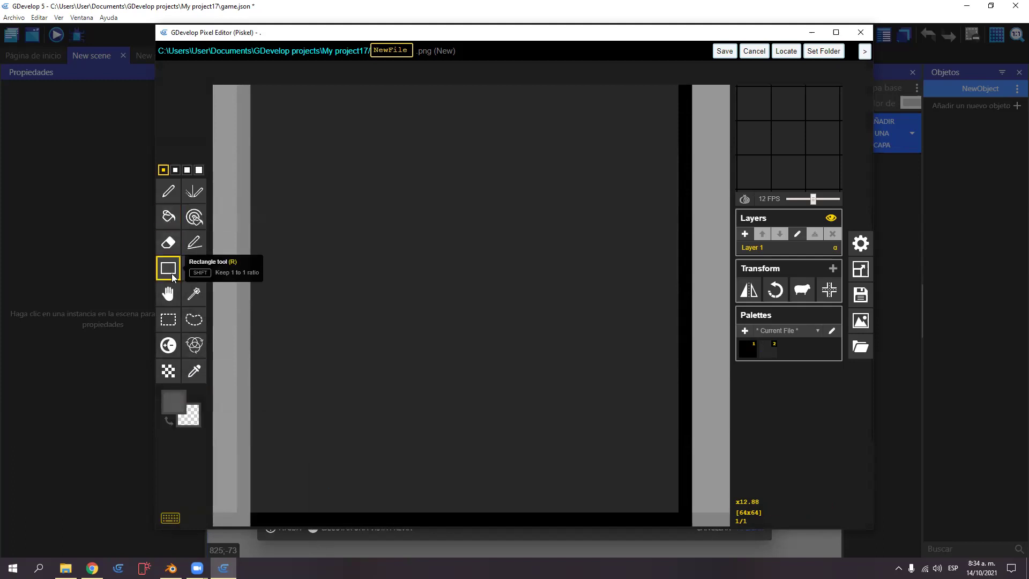
drag(262, 512, 681, 92)
click(724, 52)
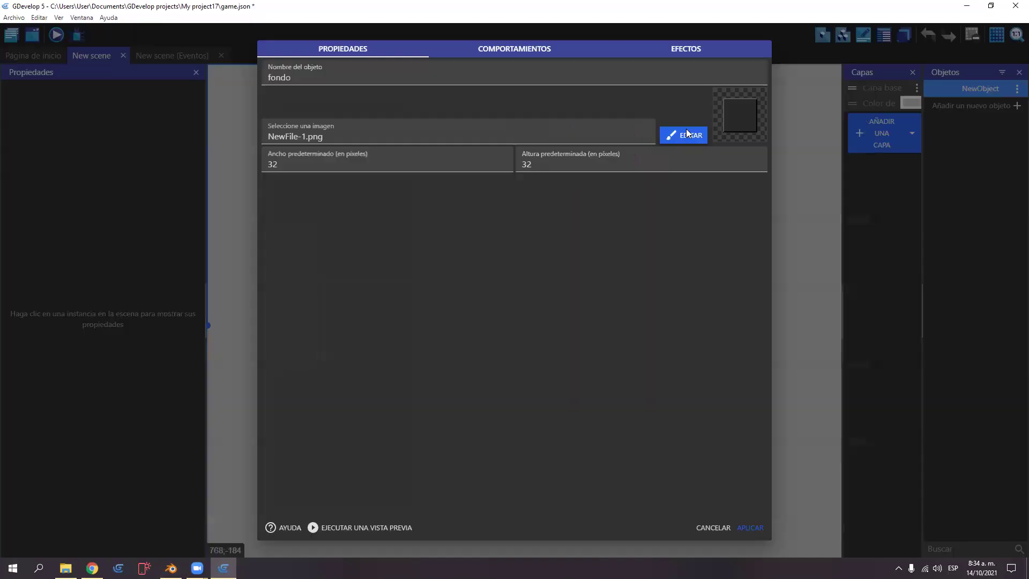
Apply the fondo object and place it in the scene, stretched to about 813 by 612 so it covers the game area
click(748, 528)
drag(943, 91, 748, 479)
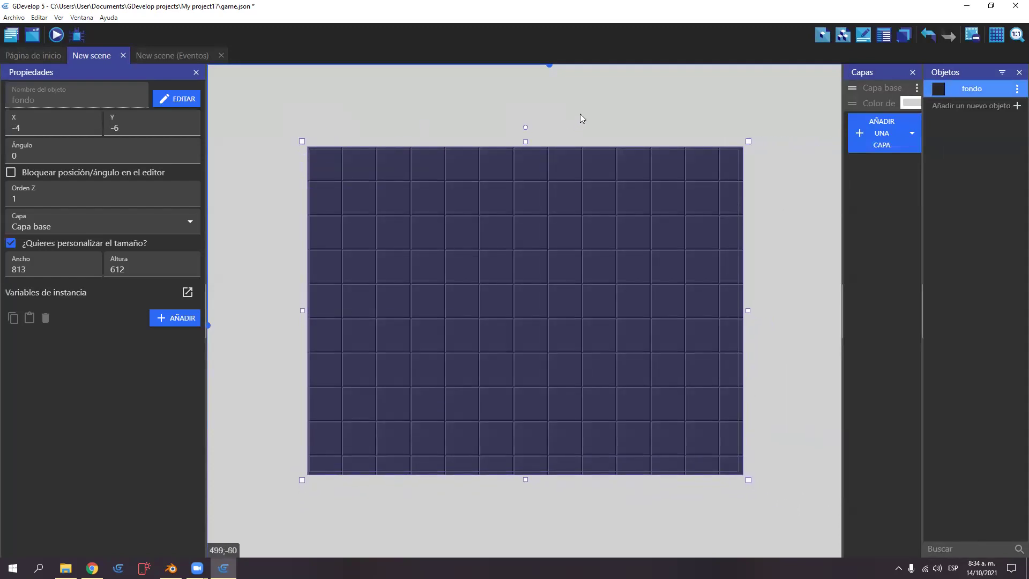
click(575, 123)
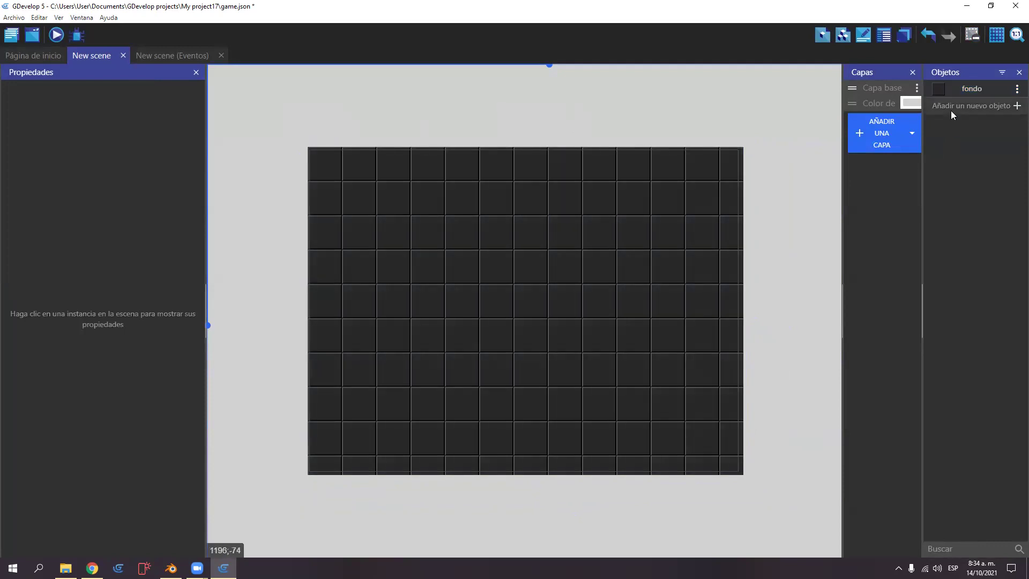
Add a new sprite object, enter the name player and give it an empty animation
click(950, 110)
click(356, 142)
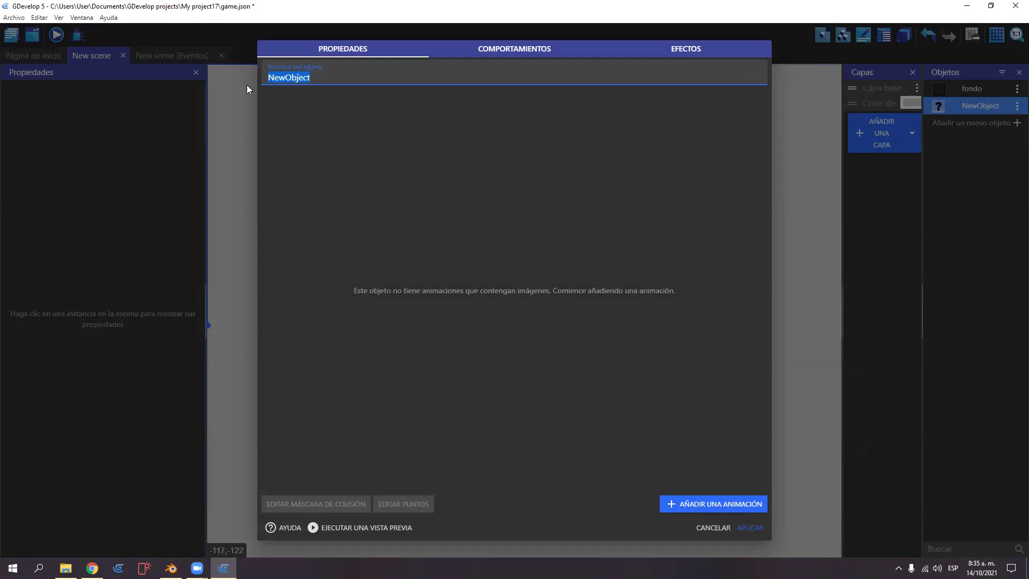
text(player)
click(702, 503)
click(293, 149)
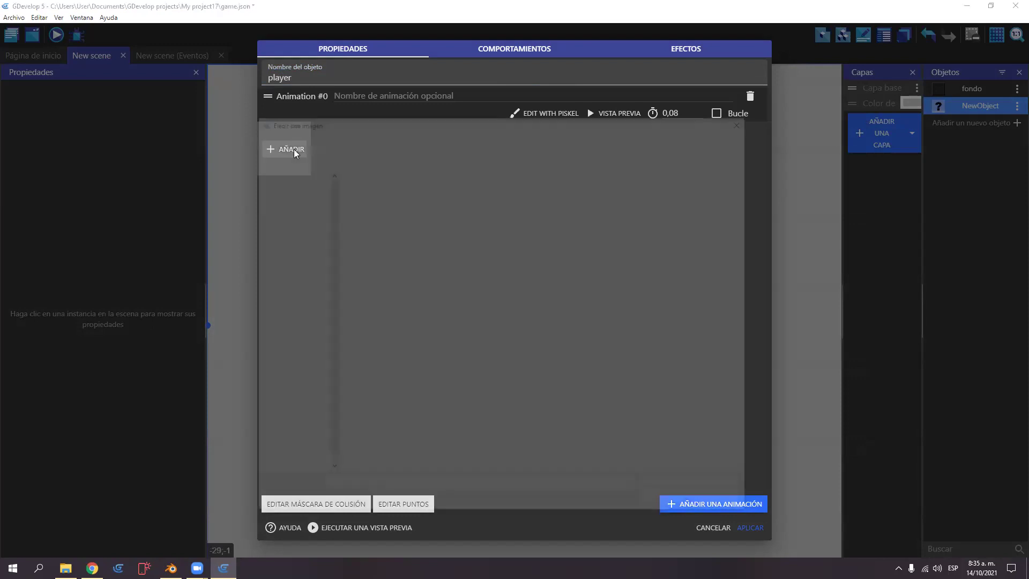
click(728, 507)
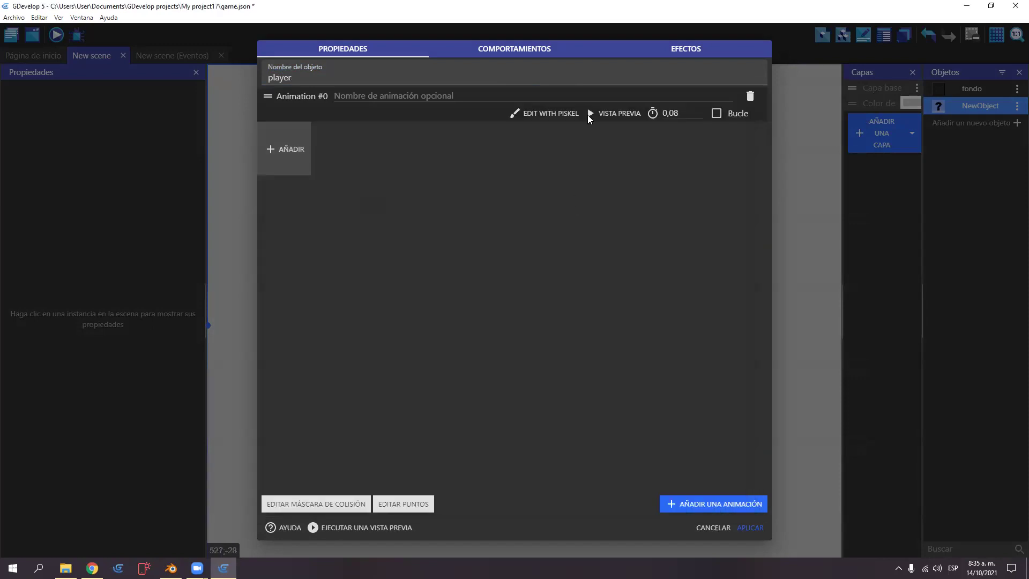
Edit the animation with Piskel and fill the entire sprite canvas with bright red
click(544, 114)
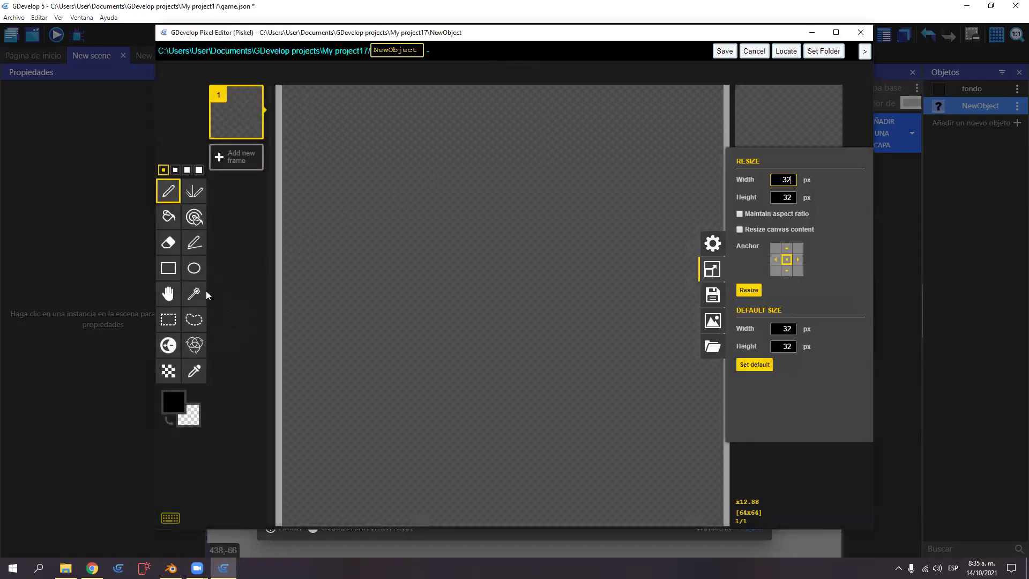
click(176, 401)
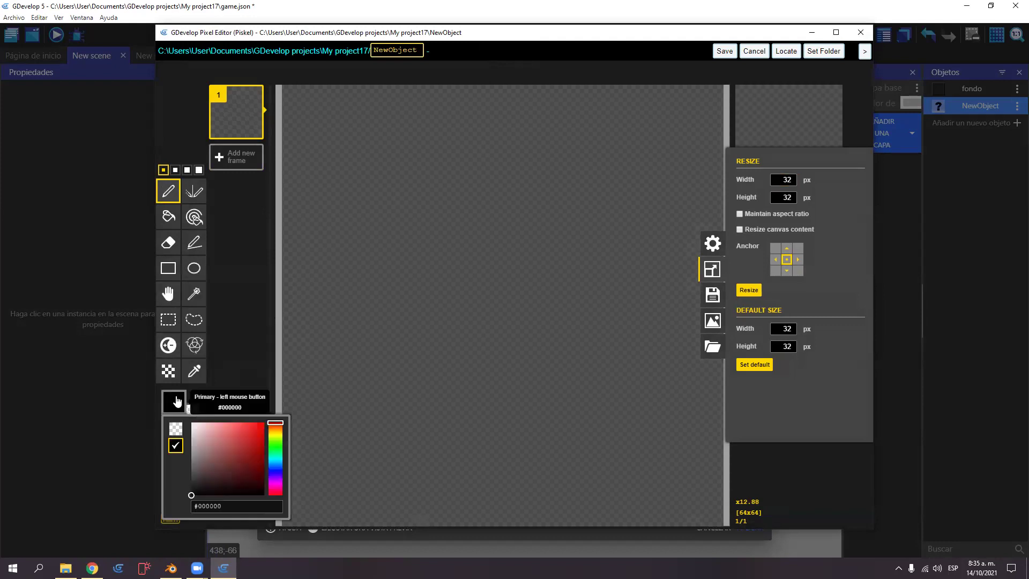
click(261, 425)
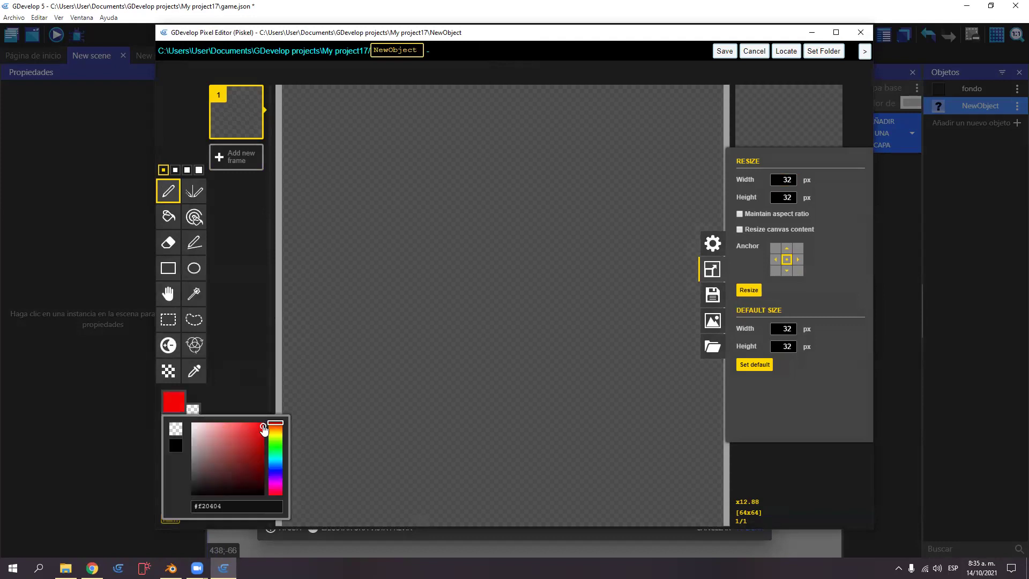
click(167, 224)
click(406, 308)
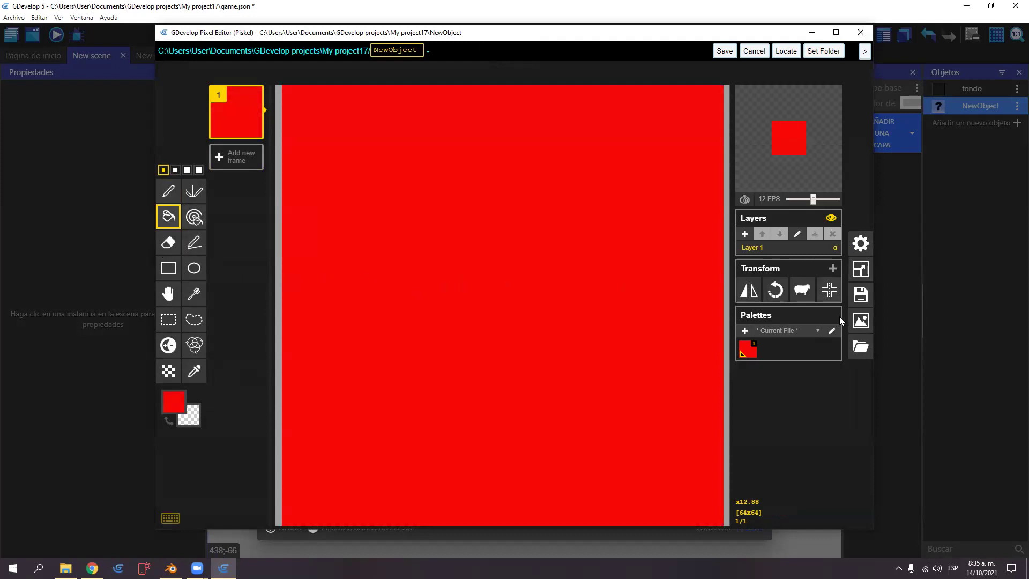
Resize the sprite canvas to a height of 100 px and fill the added transparent areas with red
click(859, 273)
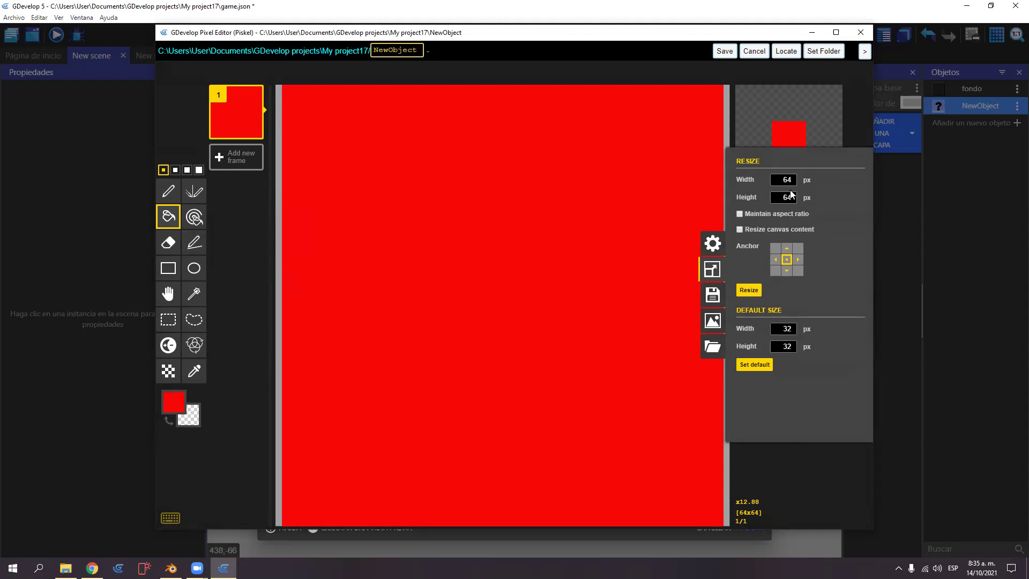
drag(783, 197, 793, 197)
text(100)
click(748, 290)
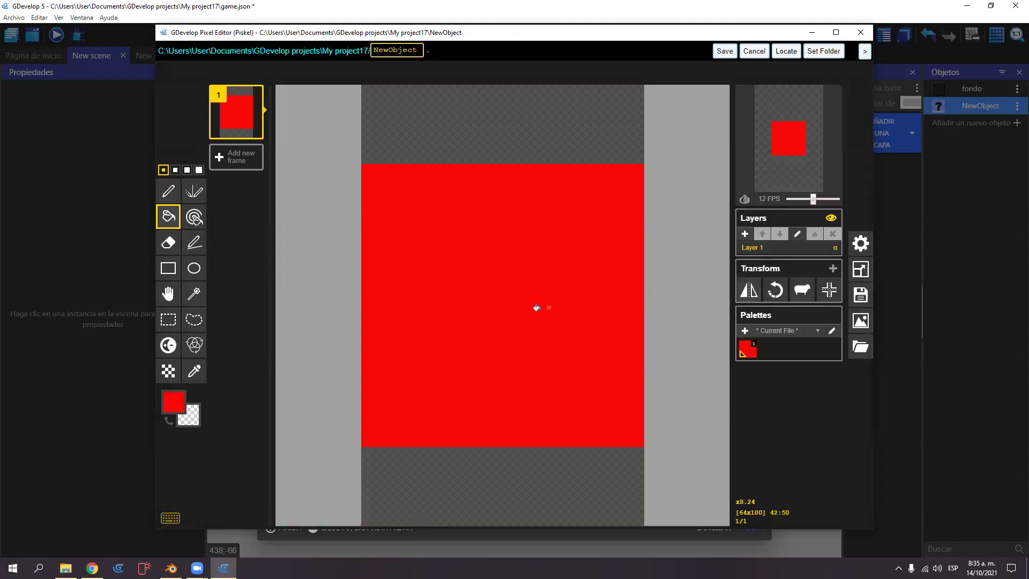
click(452, 464)
click(497, 118)
Paint a gold #d8a223 band about 40 px tall across the top of the red sprite and save the image
click(172, 403)
mouse_move(293, 432)
mouse_down()
mouse_move(289, 441)
mouse_move(292, 431)
mouse_up()
click(269, 431)
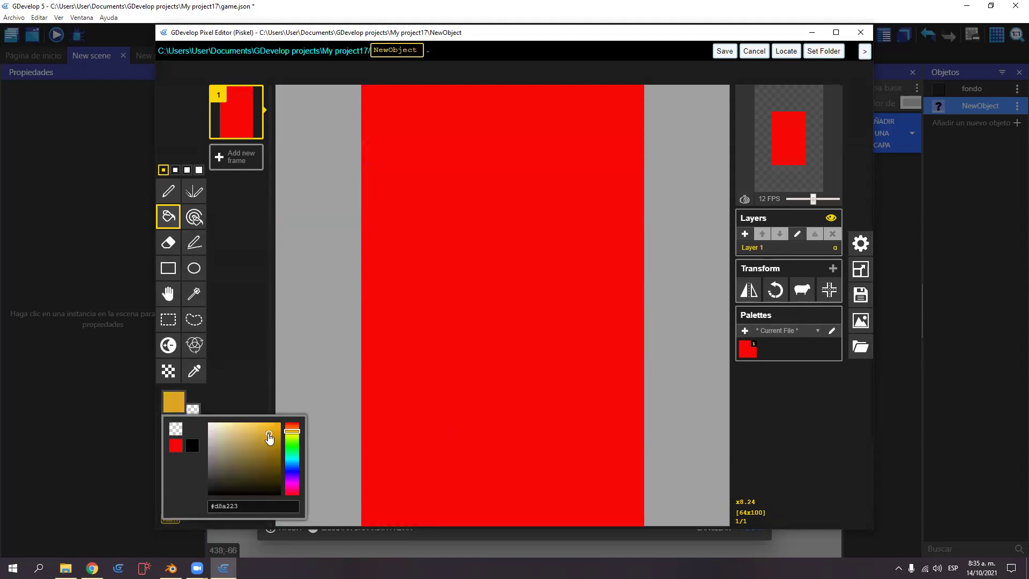
click(168, 268)
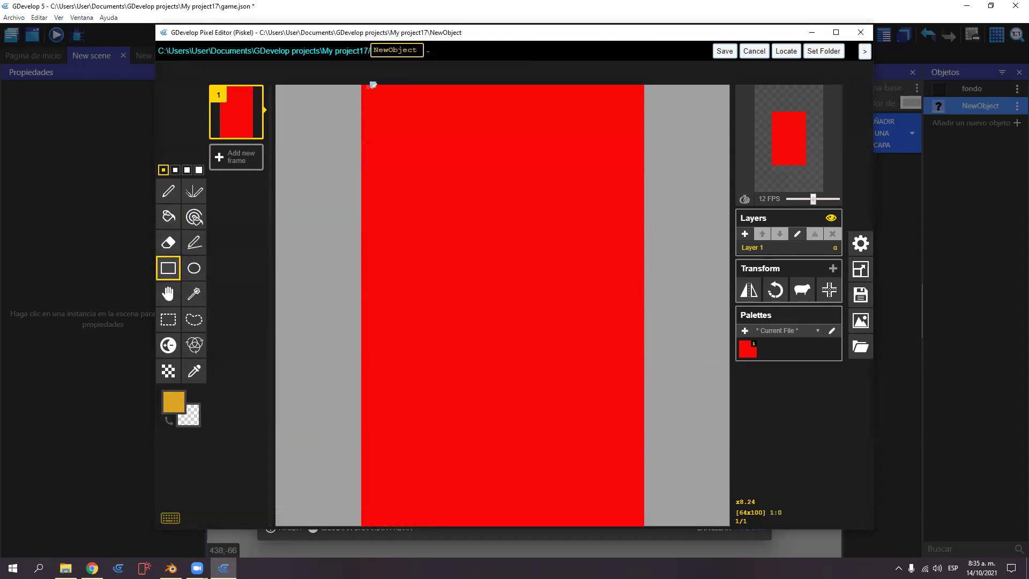
mouse_move(364, 88)
mouse_down()
mouse_move(549, 195)
mouse_move(638, 276)
mouse_move(643, 259)
mouse_up()
click(168, 217)
click(493, 138)
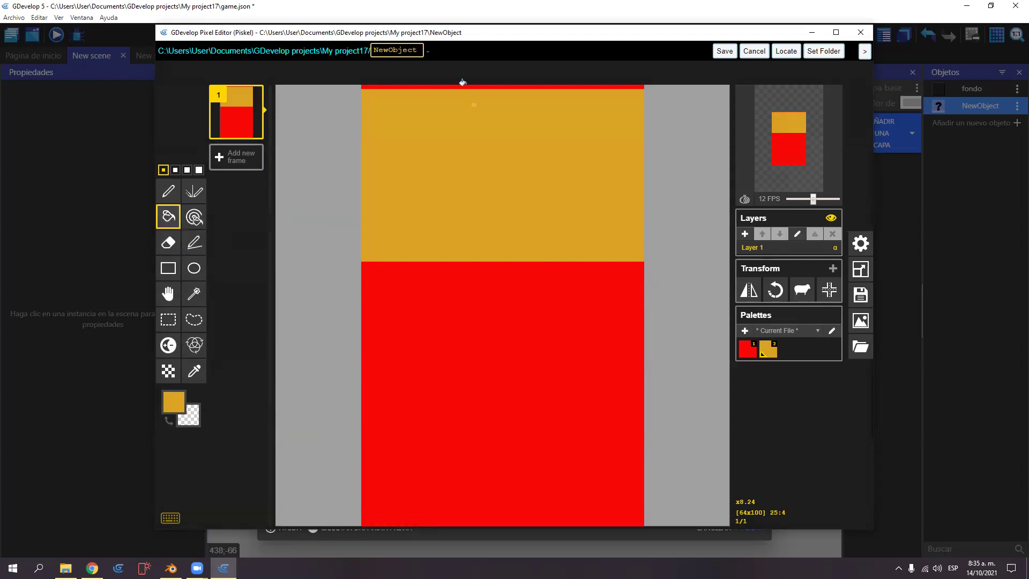
click(460, 86)
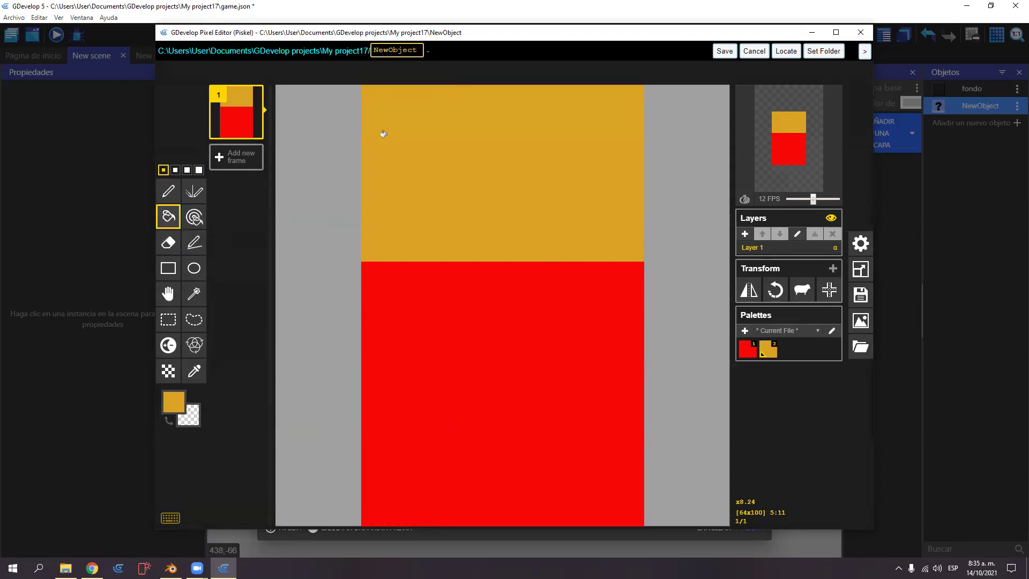
click(724, 51)
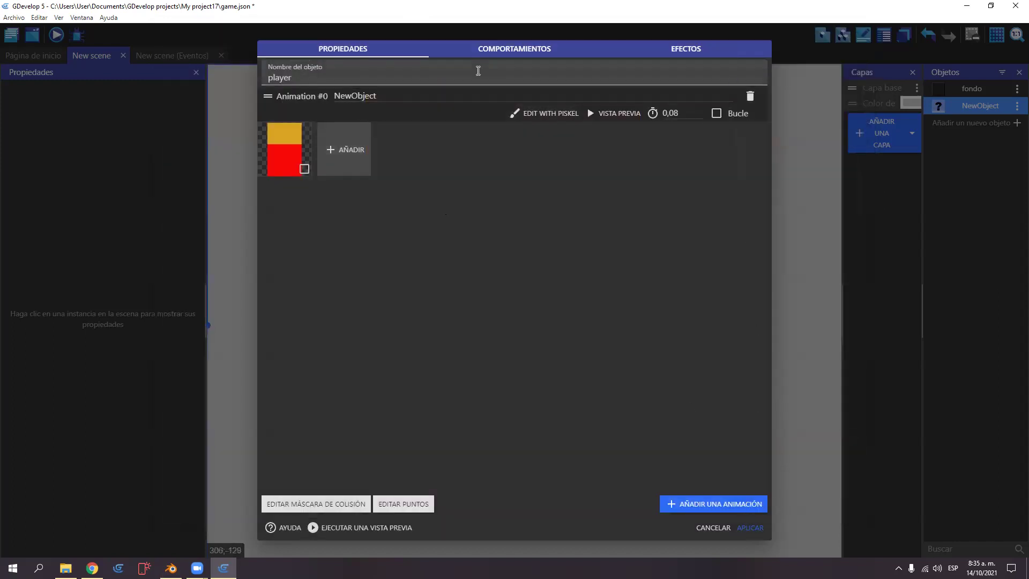
Cancel the sprite object's pending edits, then reopen NewObject and add a new empty animation to it
click(483, 50)
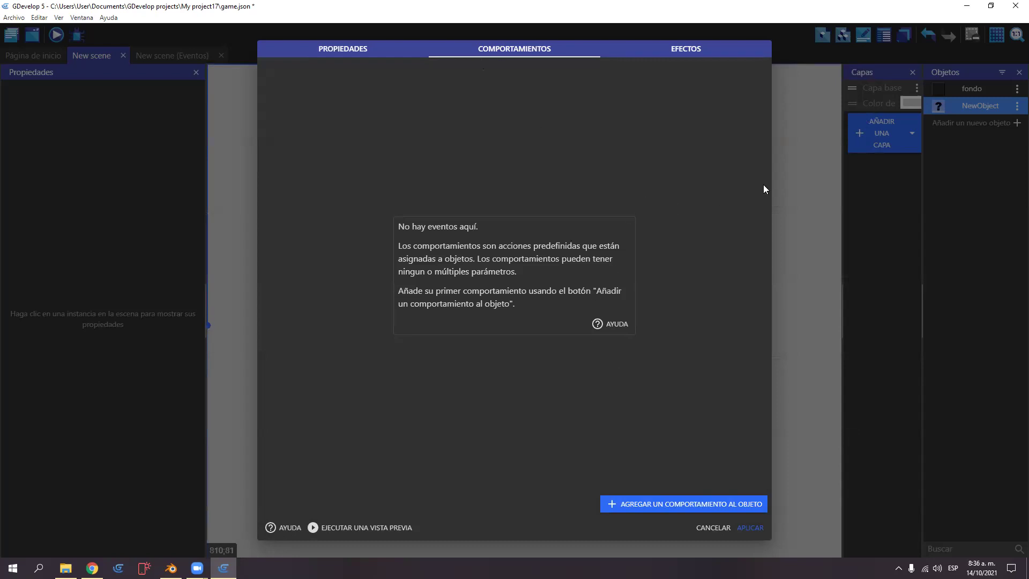
click(713, 527)
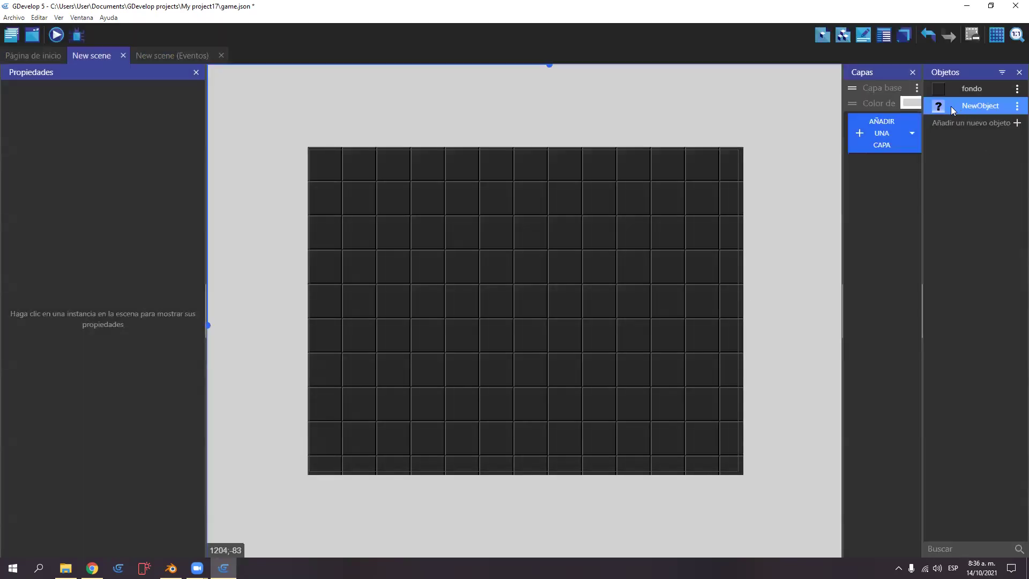
double_click(964, 105)
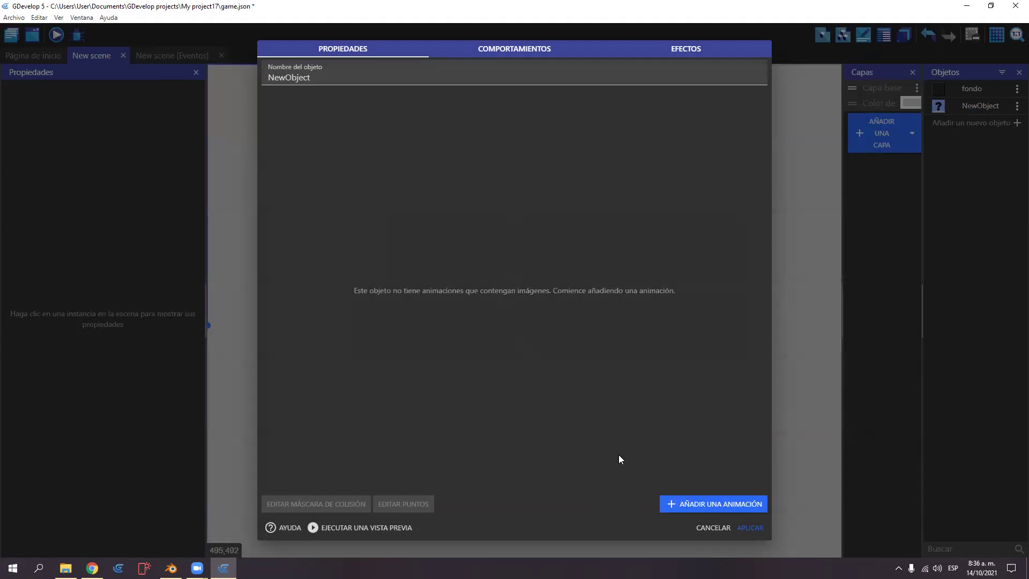
click(727, 508)
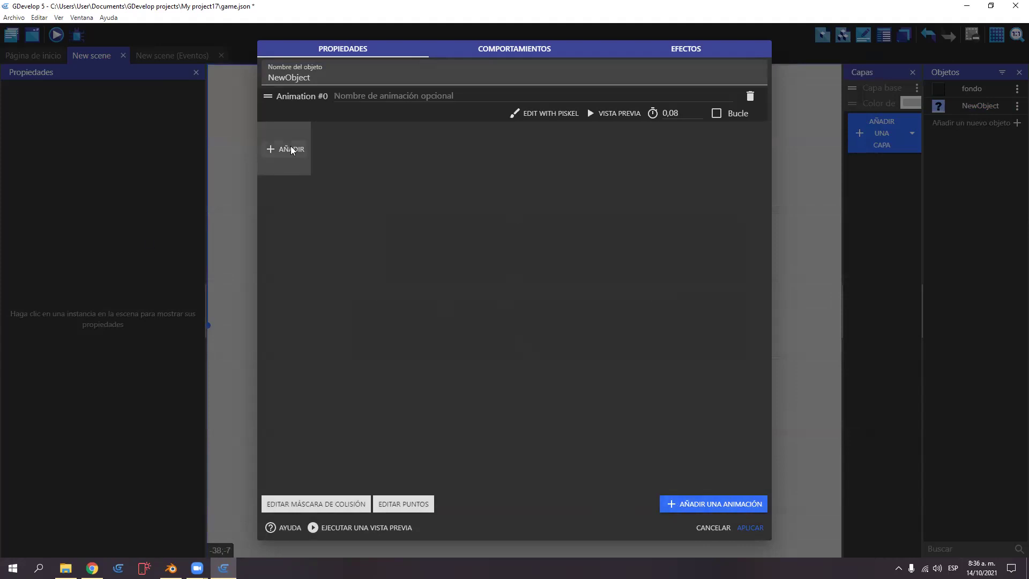
Edit the new animation with Piskel and resize its canvas to 32 px wide by 64 px high
click(559, 112)
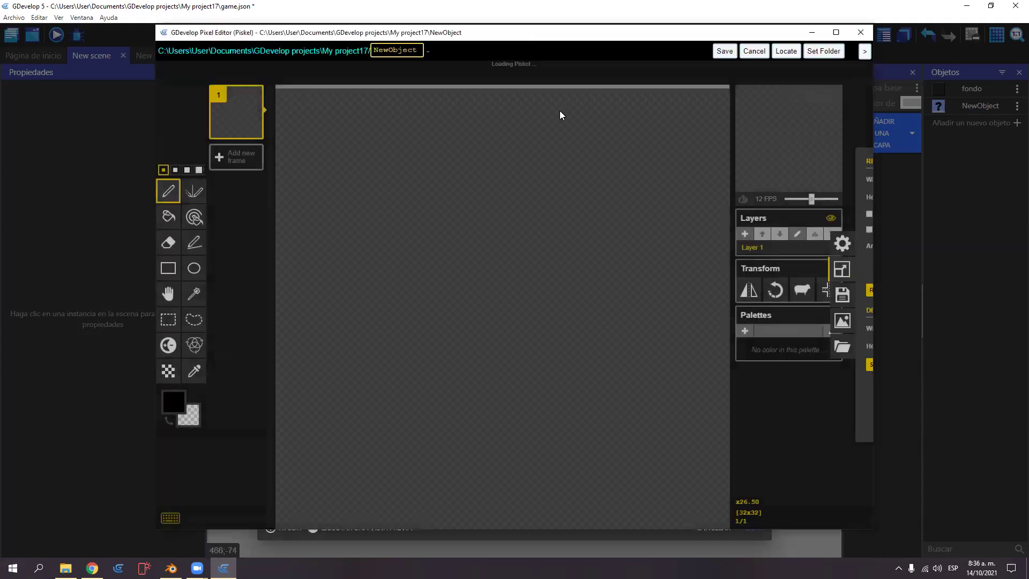
double_click(781, 199)
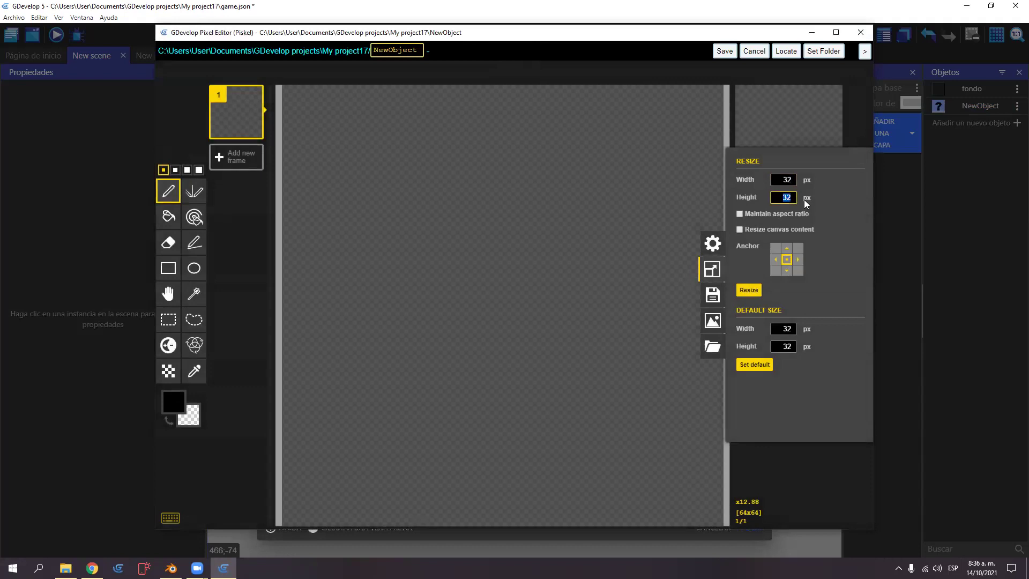
text(64)
click(748, 290)
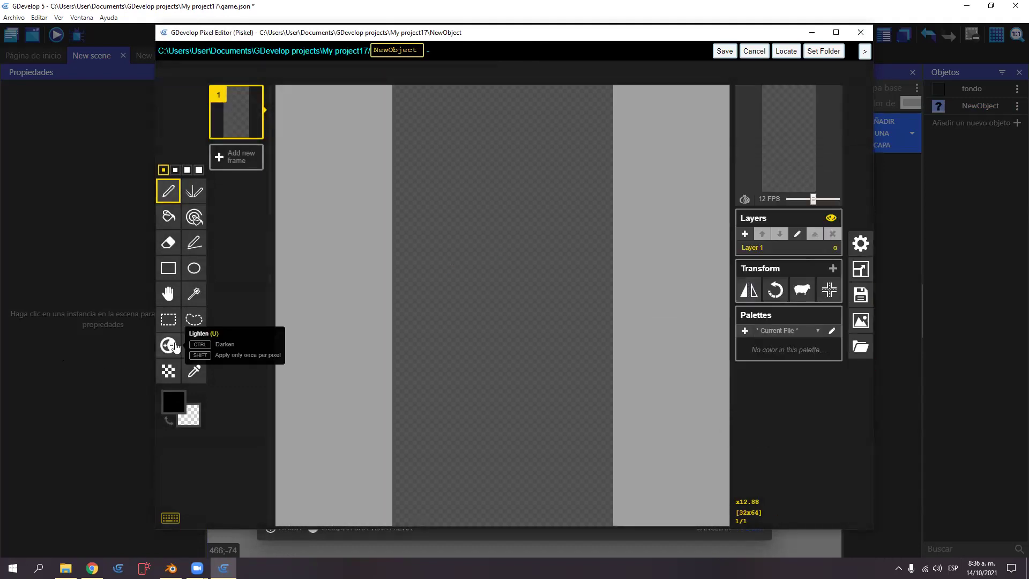
Fill the entire sprite canvas with red #cc0606
click(173, 401)
drag(260, 461, 262, 436)
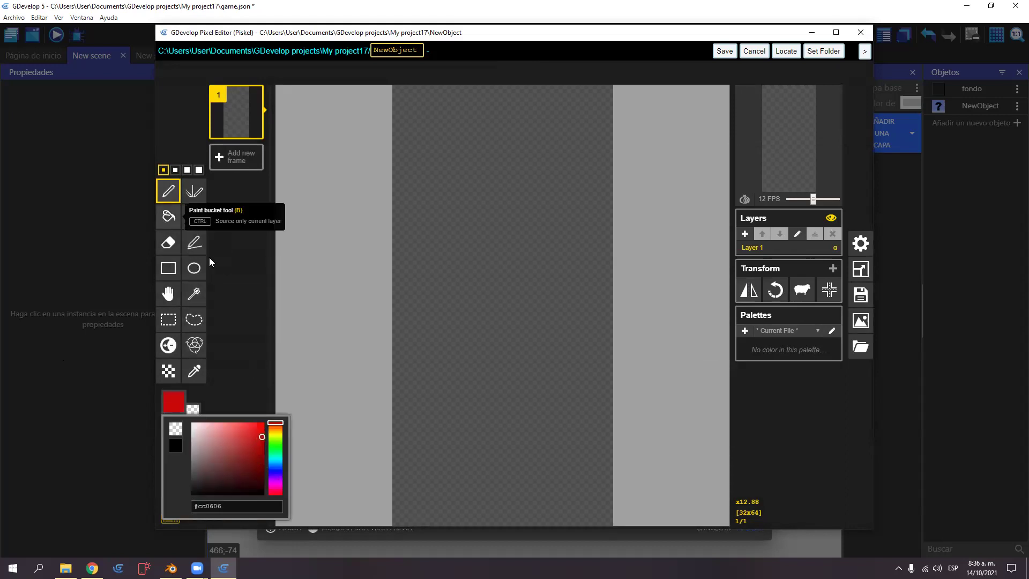
click(169, 217)
click(528, 420)
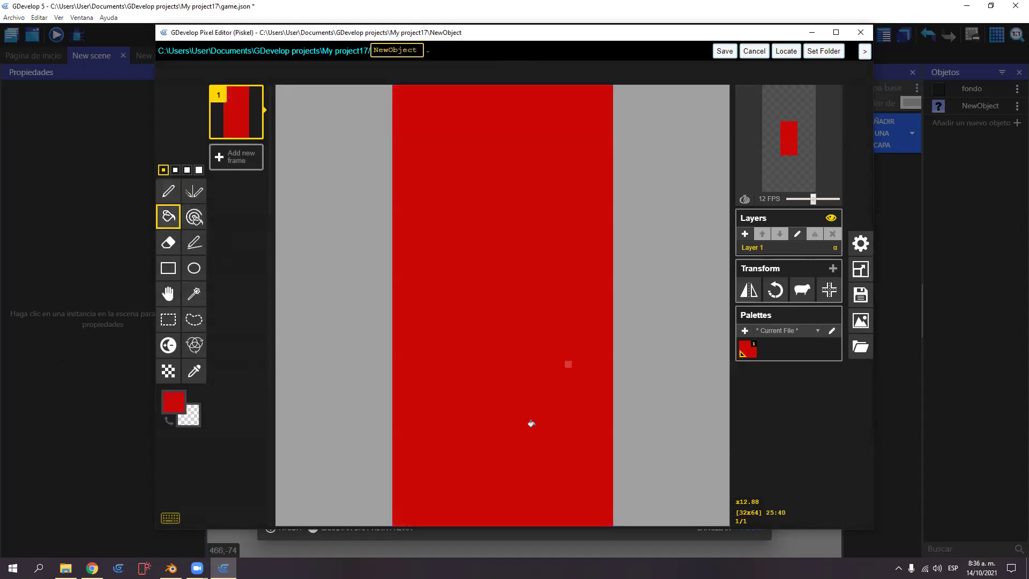
Paint a solid light orange #df9a4d band about 24 px tall across the top of the sprite and save the image
click(175, 410)
mouse_move(293, 427)
mouse_down()
mouse_move(286, 438)
mouse_move(294, 433)
mouse_up()
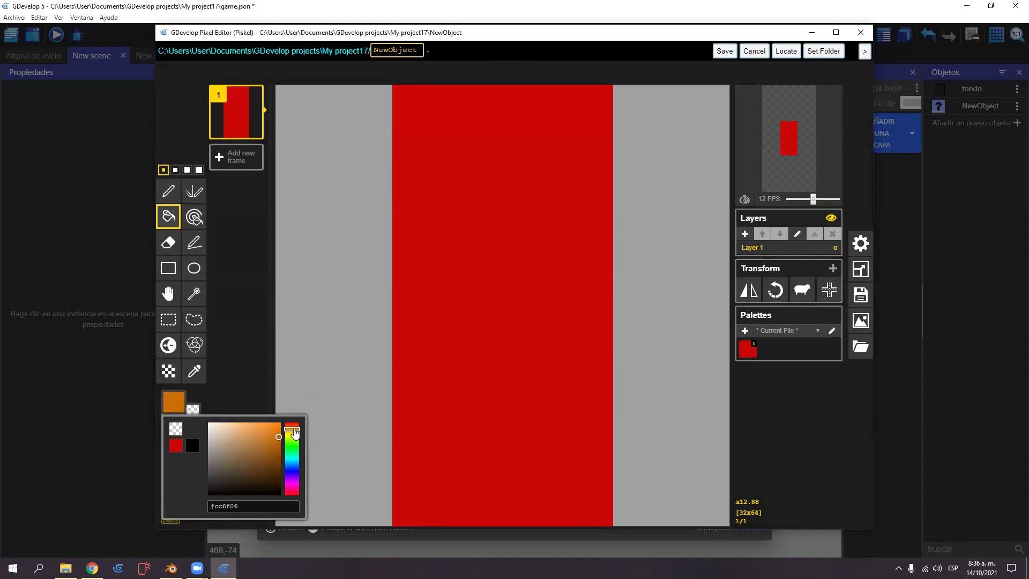
drag(276, 438, 256, 437)
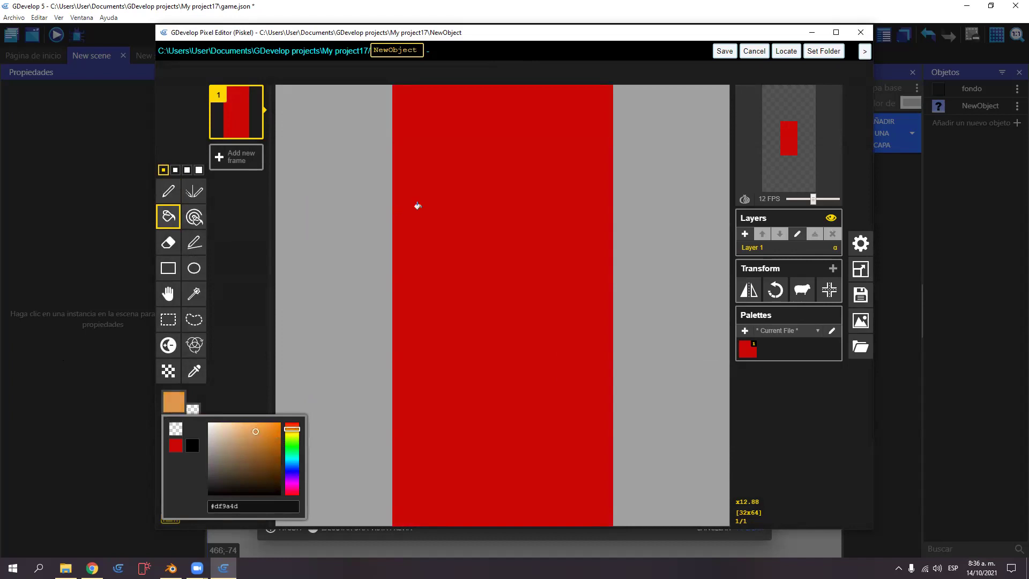
click(168, 267)
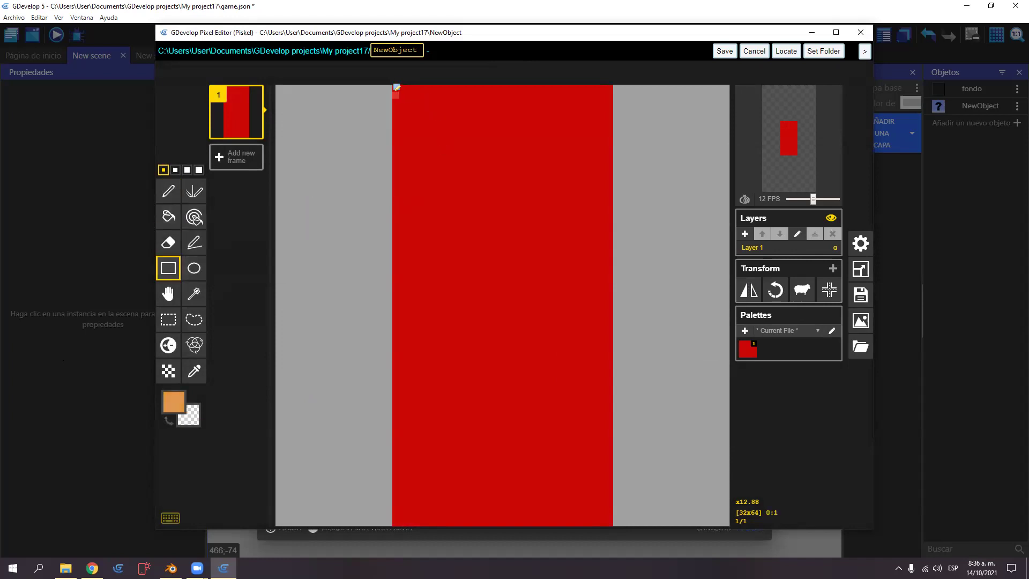
drag(396, 86, 610, 243)
click(169, 216)
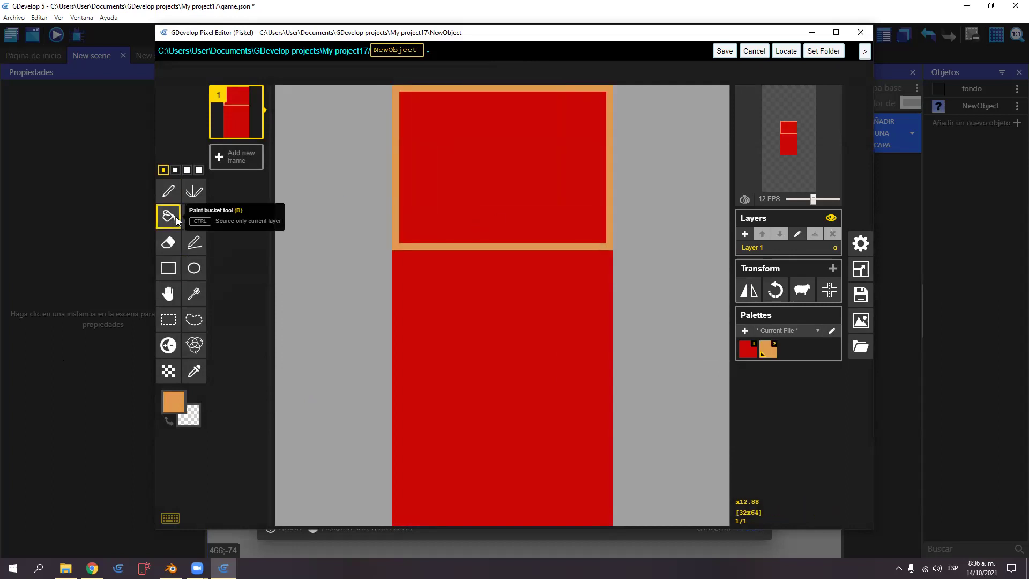
click(486, 171)
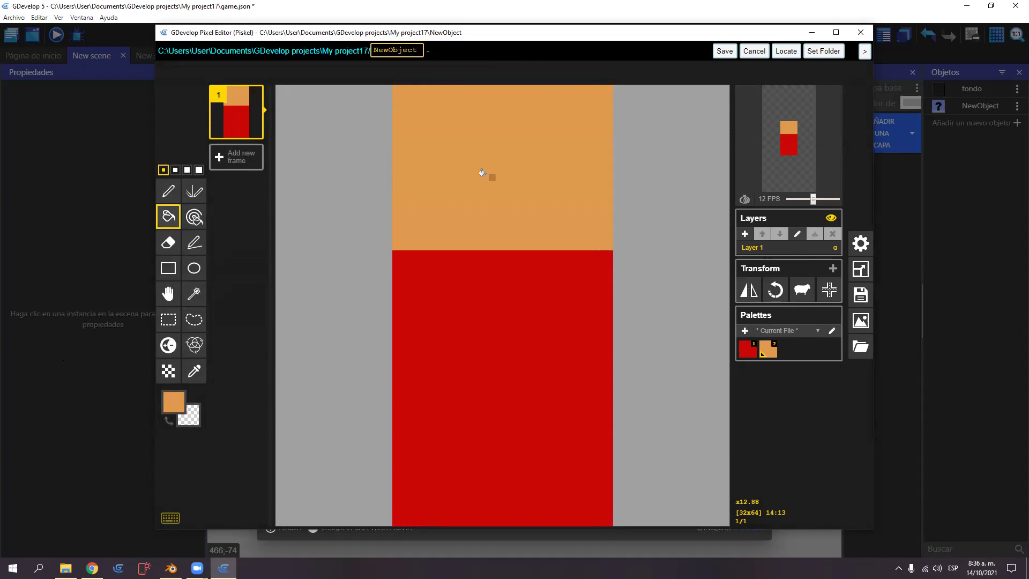
click(723, 54)
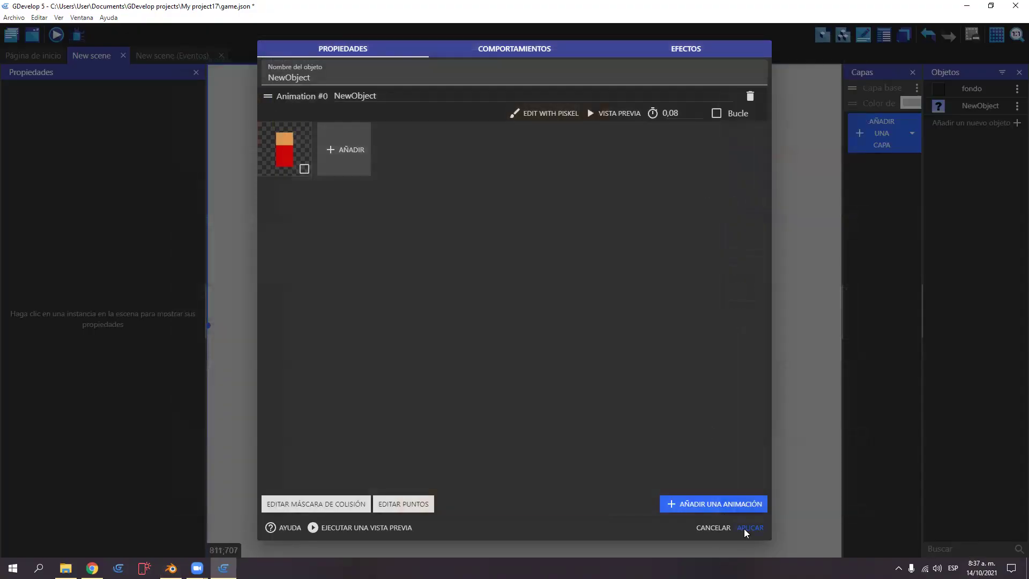
Rename the sprite object as player, apply the changes, and place an instance on the background at about X 102, Y 300
text(player)
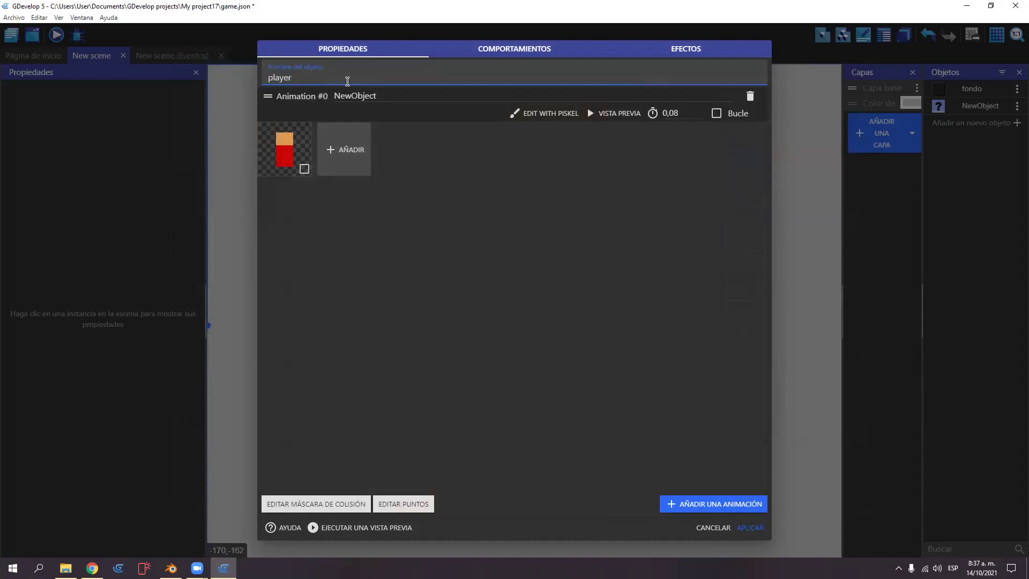
click(748, 528)
drag(941, 109, 390, 348)
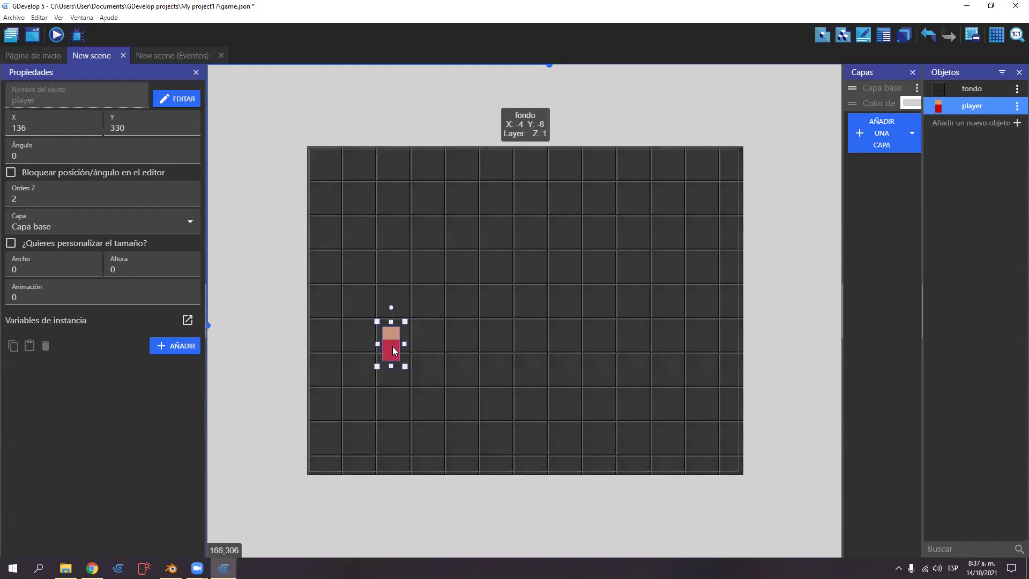
drag(390, 347, 371, 331)
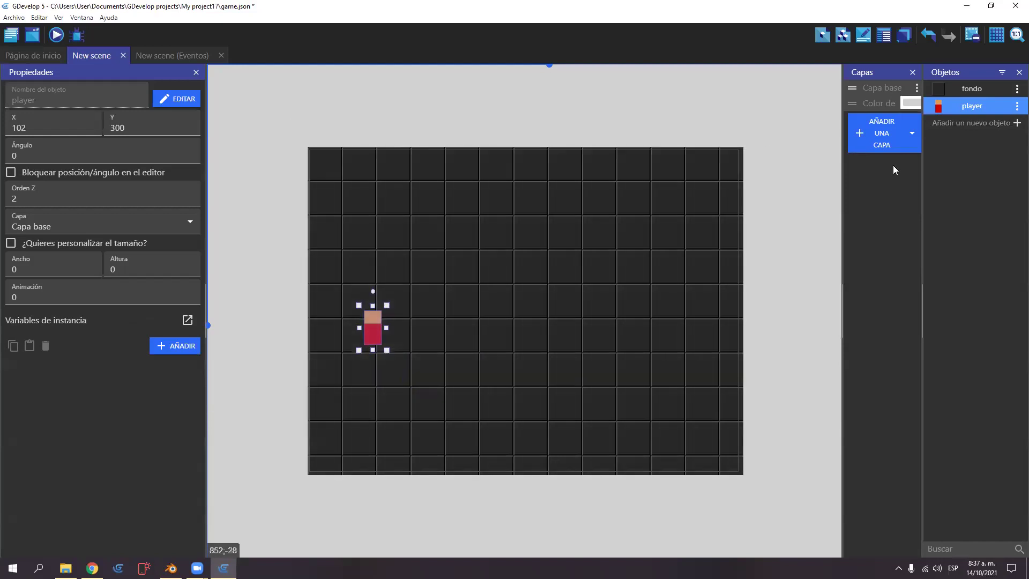
click(967, 123)
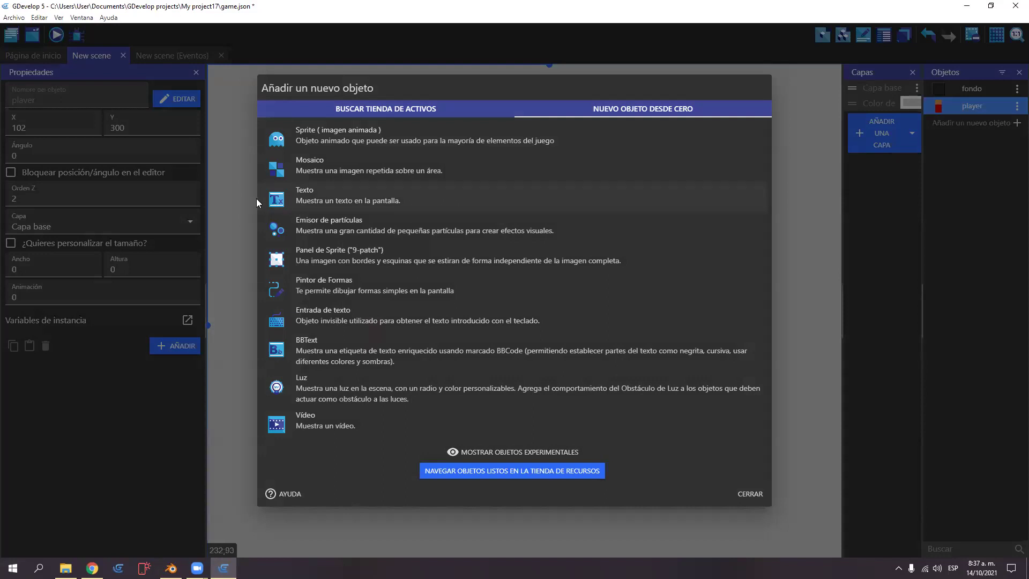
click(315, 150)
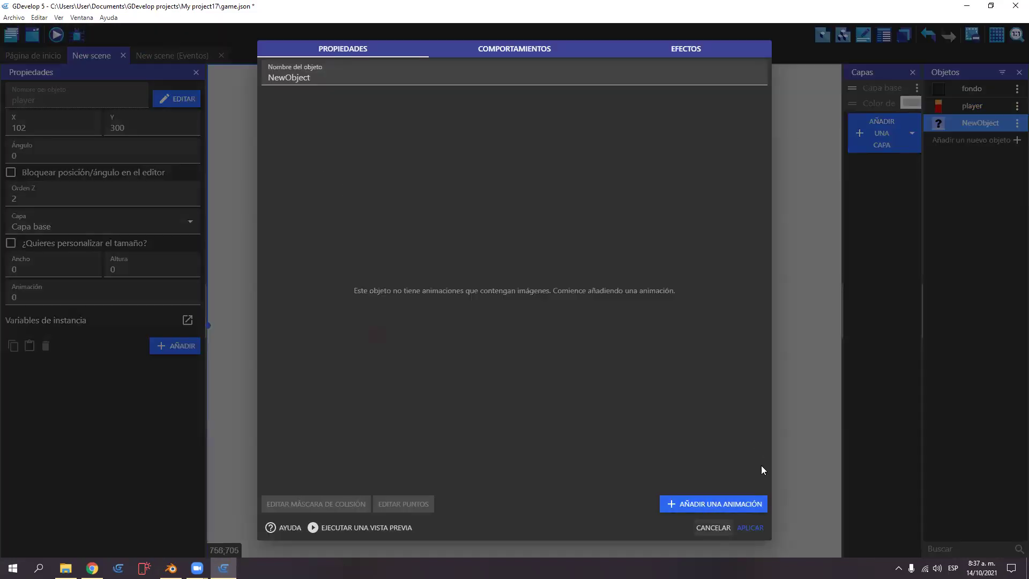
click(750, 527)
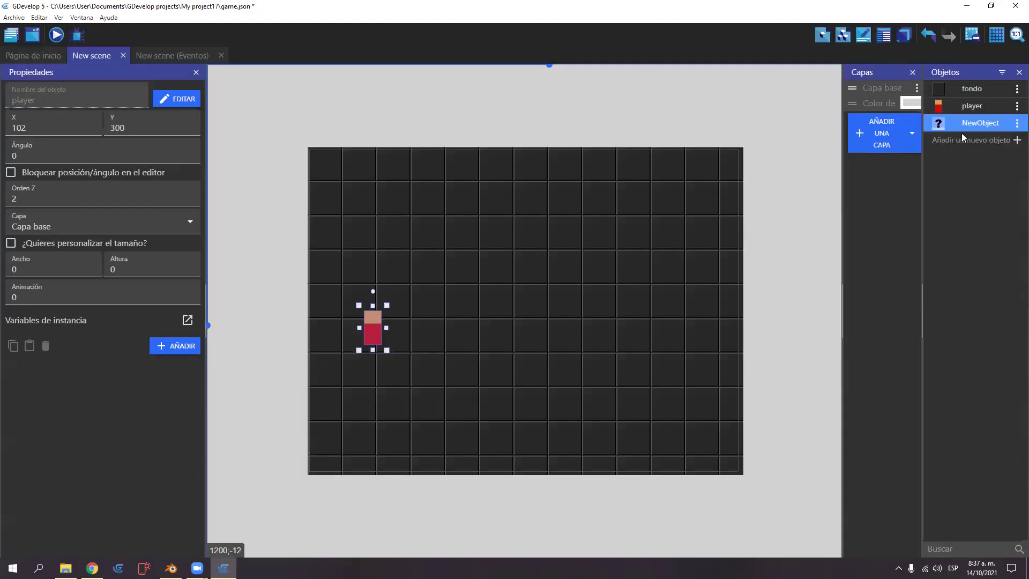
click(1016, 123)
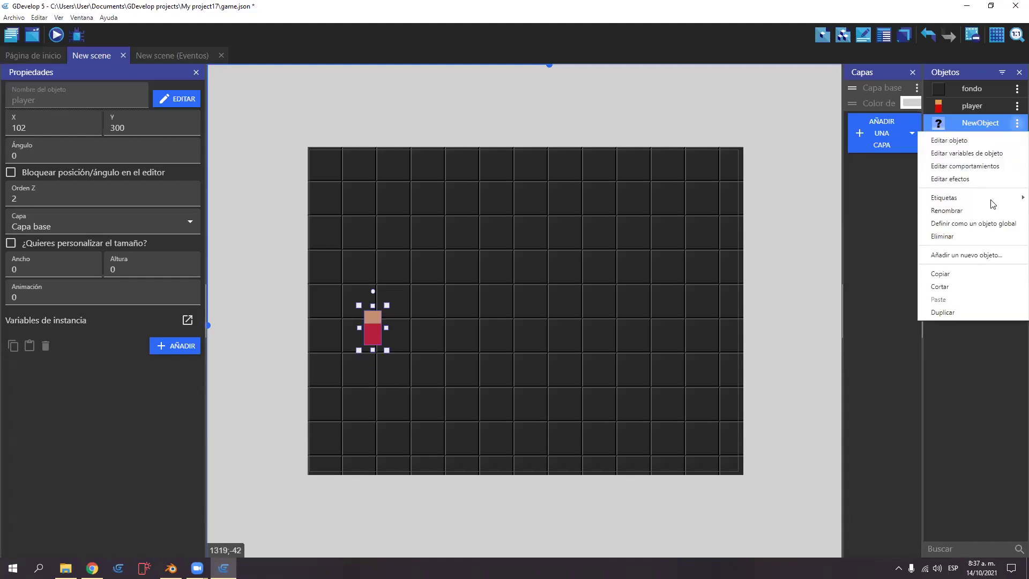
click(953, 236)
click(541, 283)
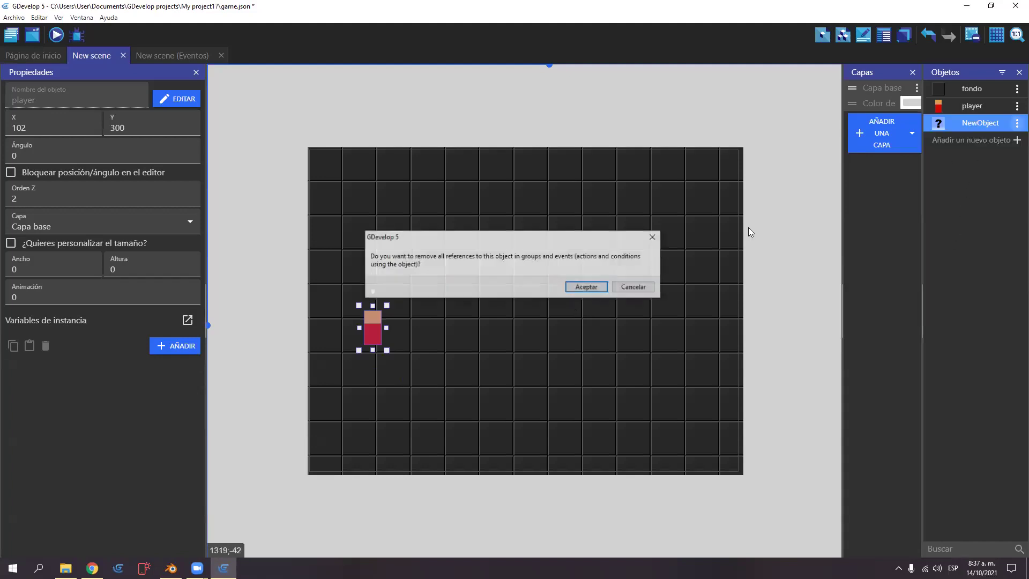
key(Return)
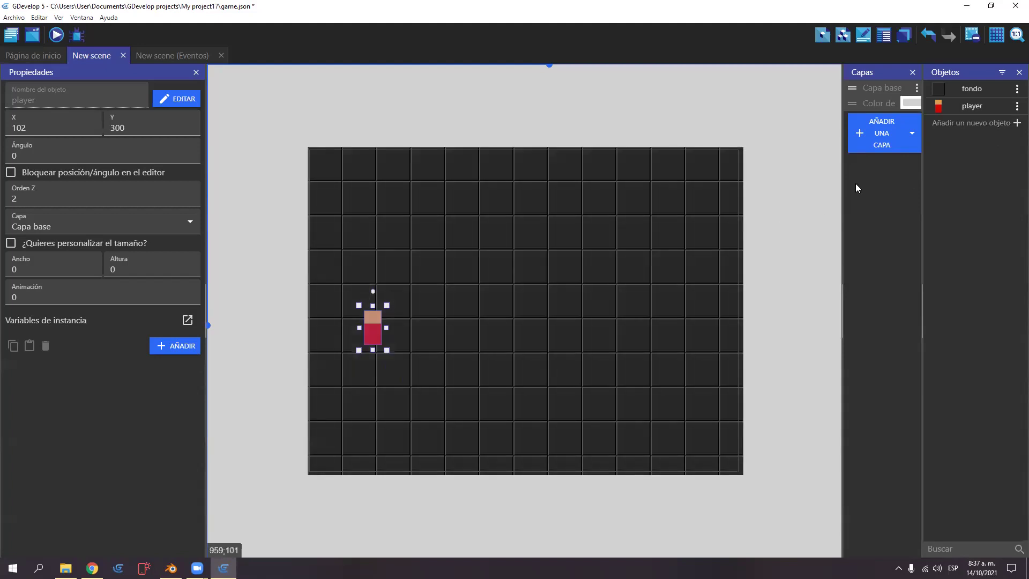
Create a new Mosaico object from scratch and add the Plataforma behavior to it
click(973, 124)
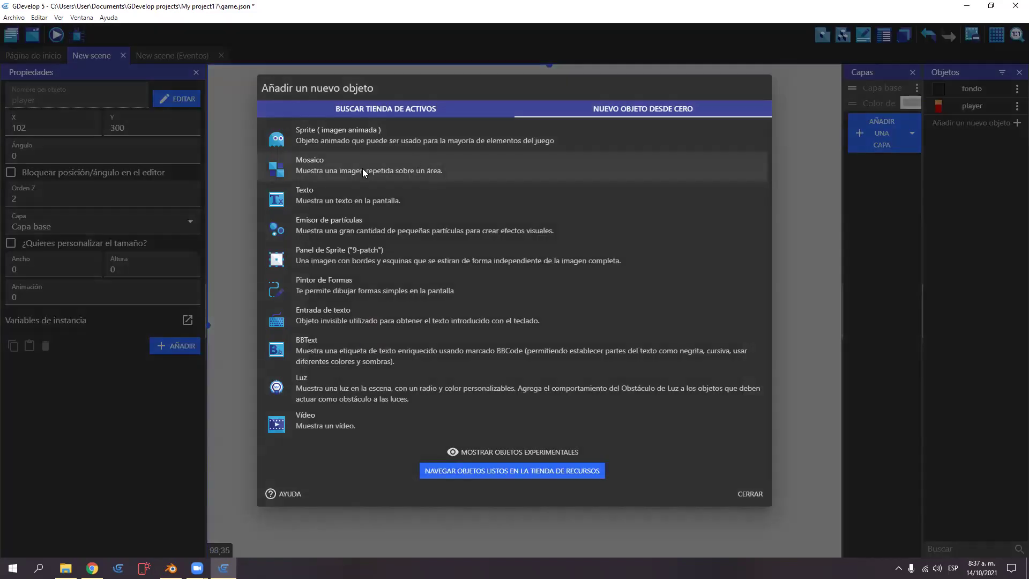
click(363, 168)
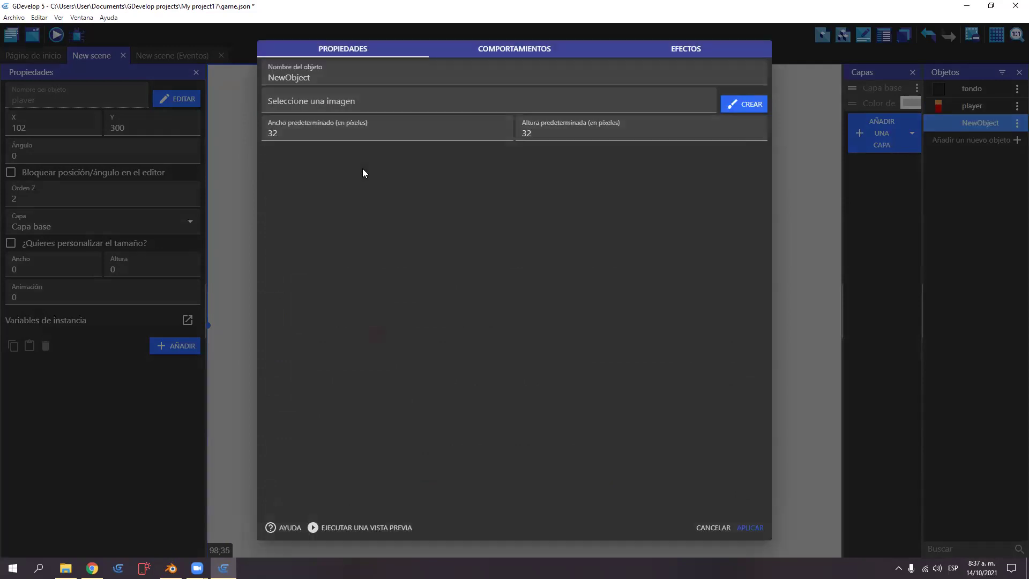
click(477, 46)
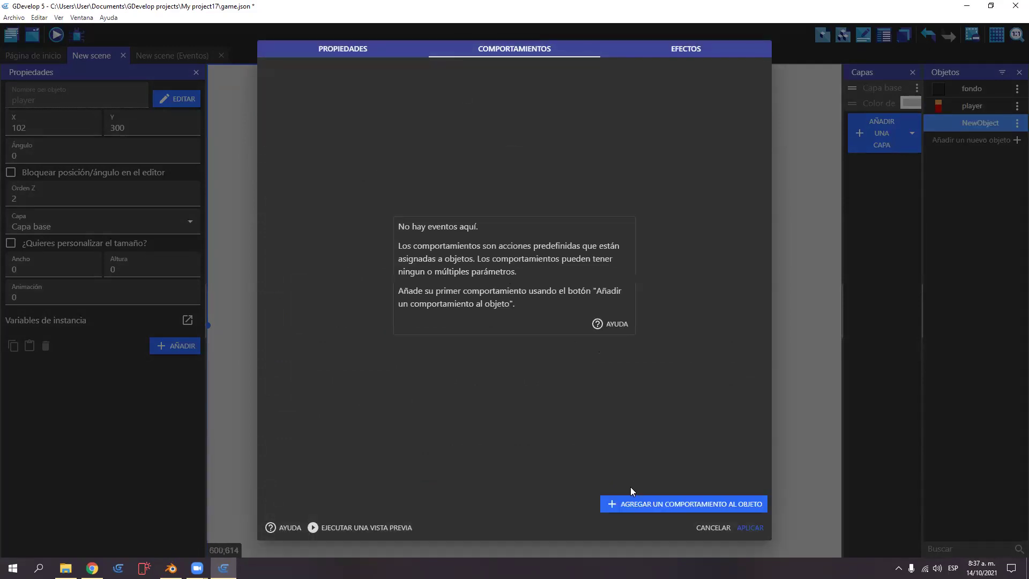
click(655, 506)
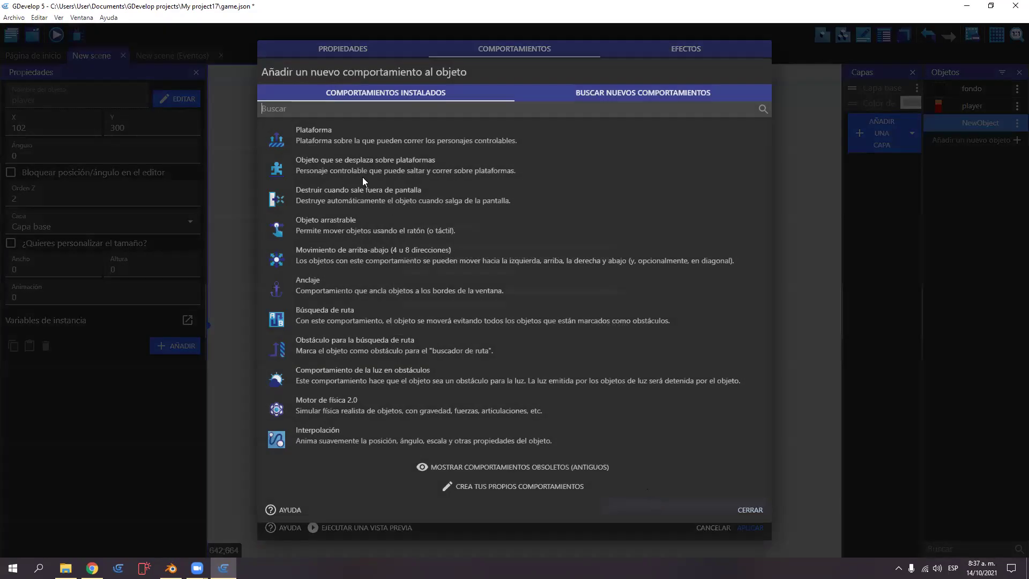
click(354, 147)
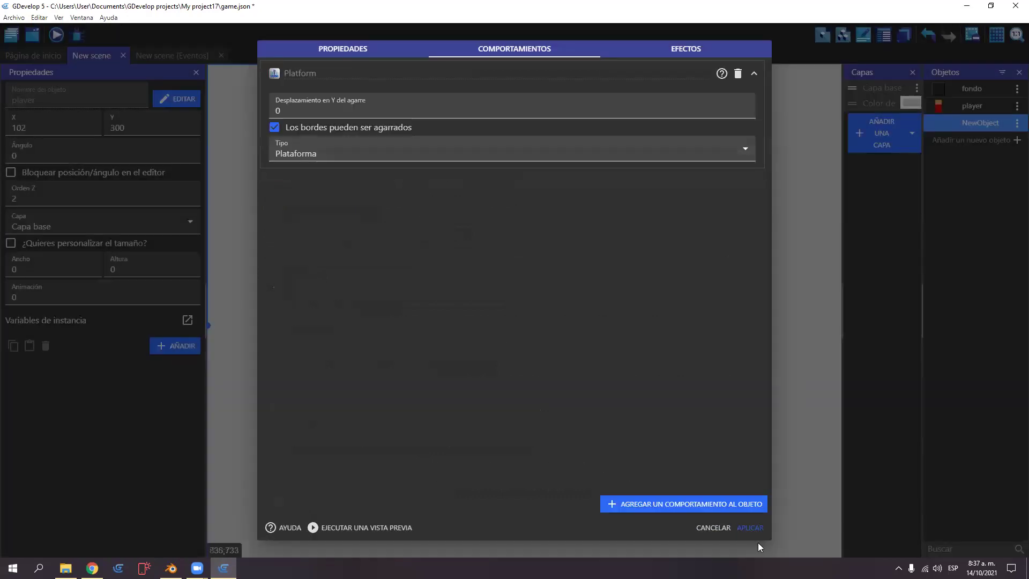
Rename the Mosaico object as mero and start creating its image in Piskel
click(325, 49)
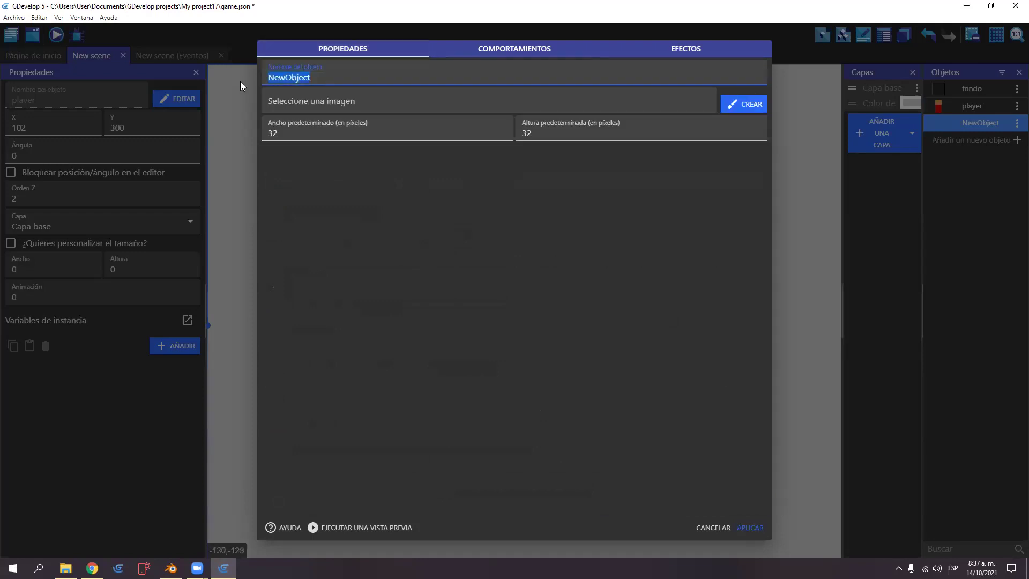
text(mero)
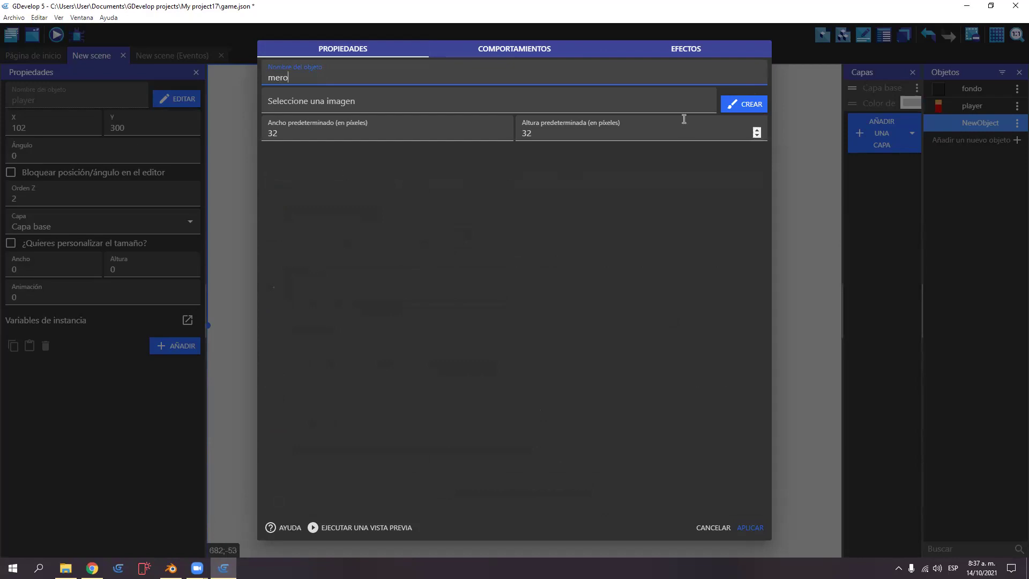
click(735, 103)
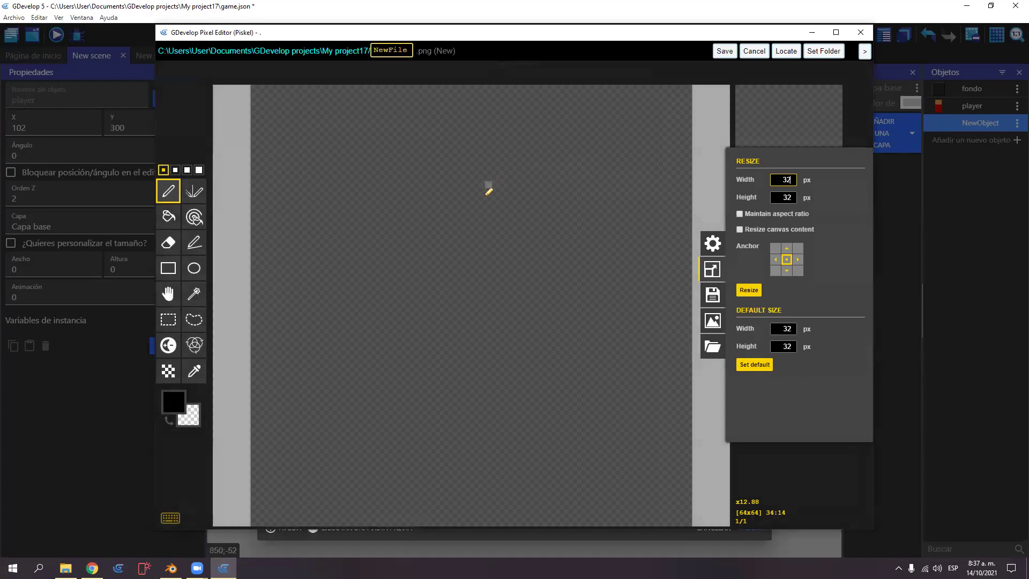
Fill the entire 64x64 tile canvas with dark gray #4d4b4b
click(174, 403)
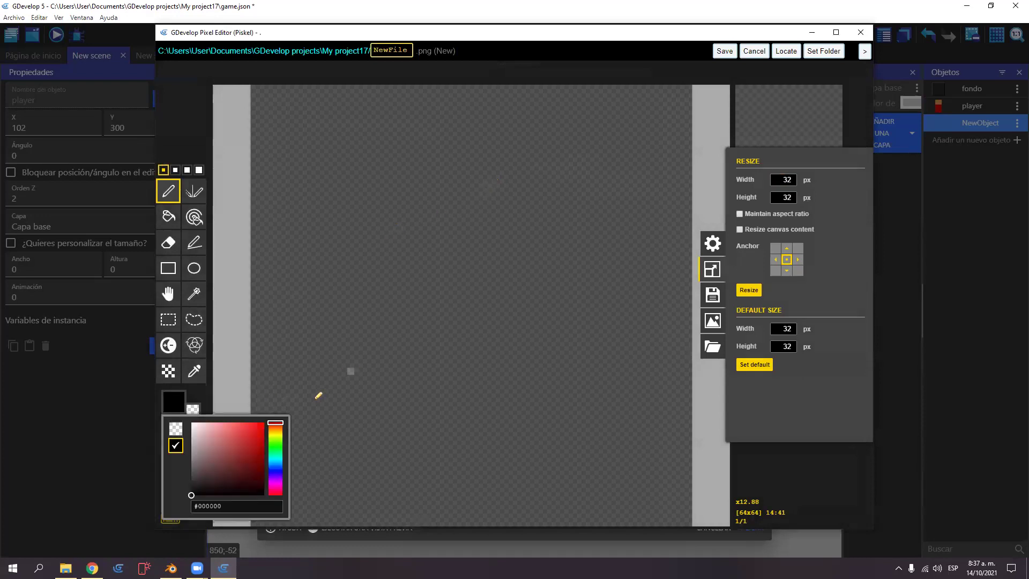
mouse_move(278, 428)
mouse_down()
mouse_move(249, 437)
mouse_move(259, 433)
mouse_up()
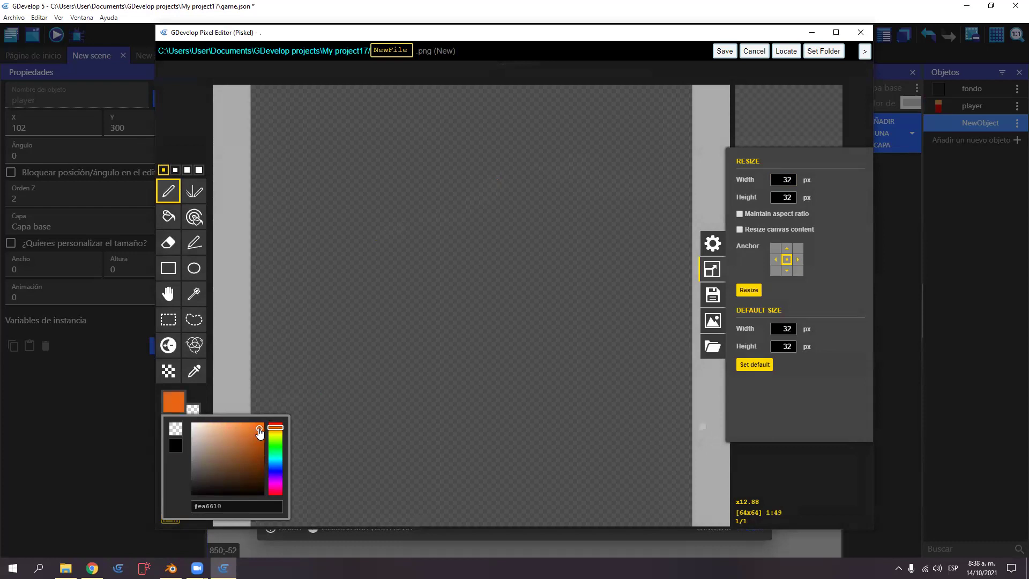
drag(259, 433, 194, 473)
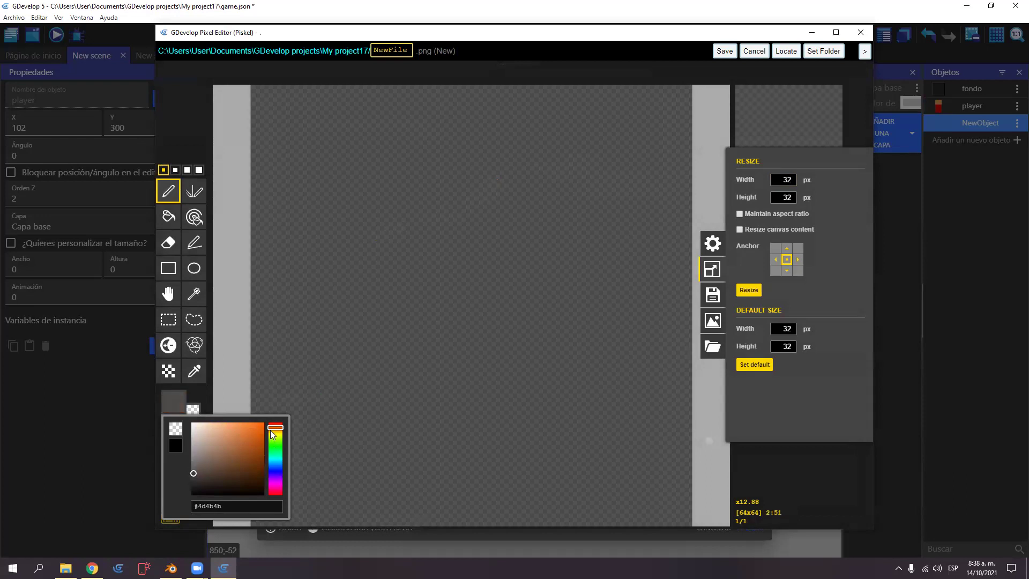
click(168, 216)
click(453, 321)
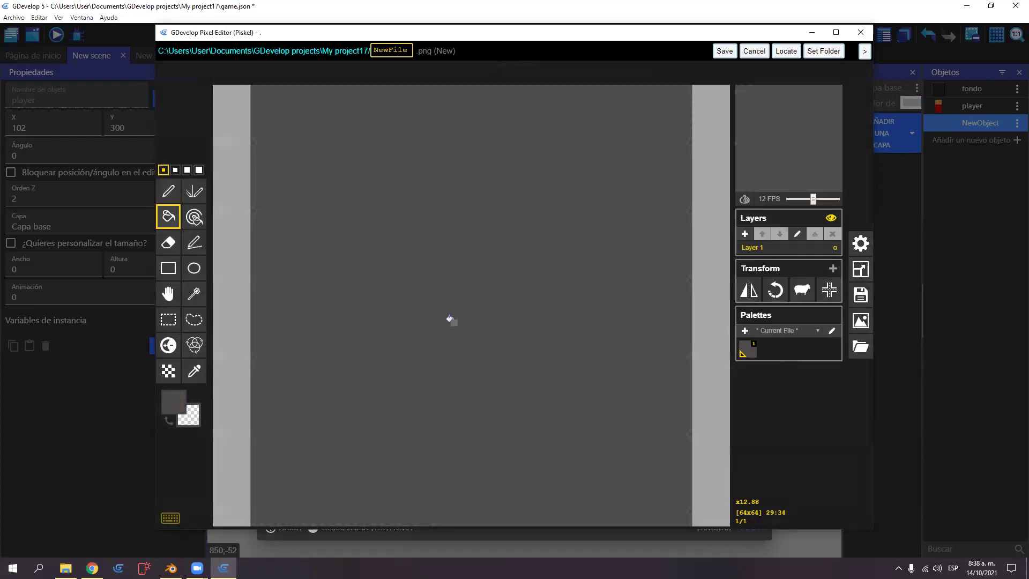
Draw an orange-red #e54113 rectangle outline about 37 by 12 px near the upper-left corner of the gray tile
click(176, 399)
click(275, 430)
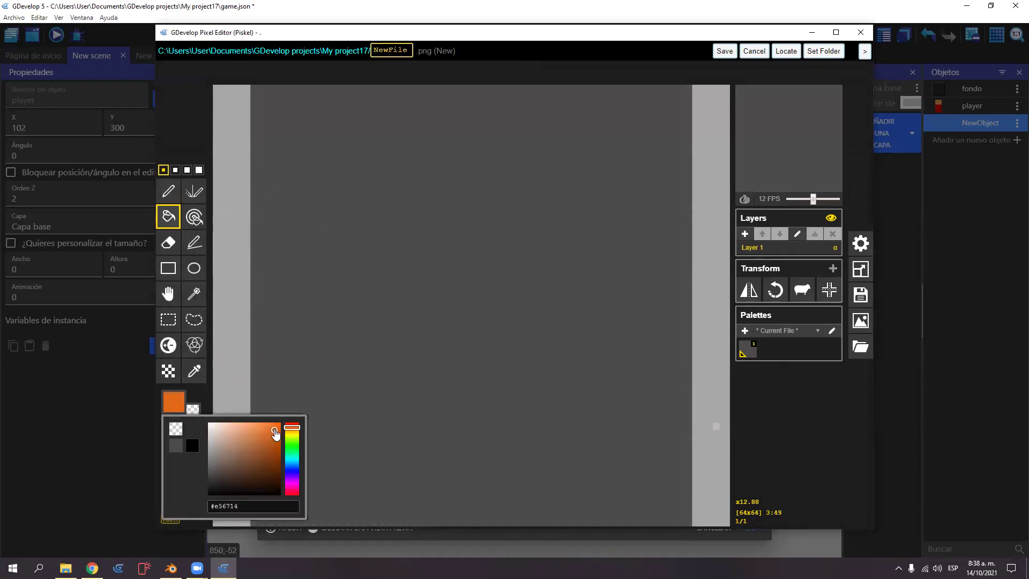
drag(291, 430, 293, 429)
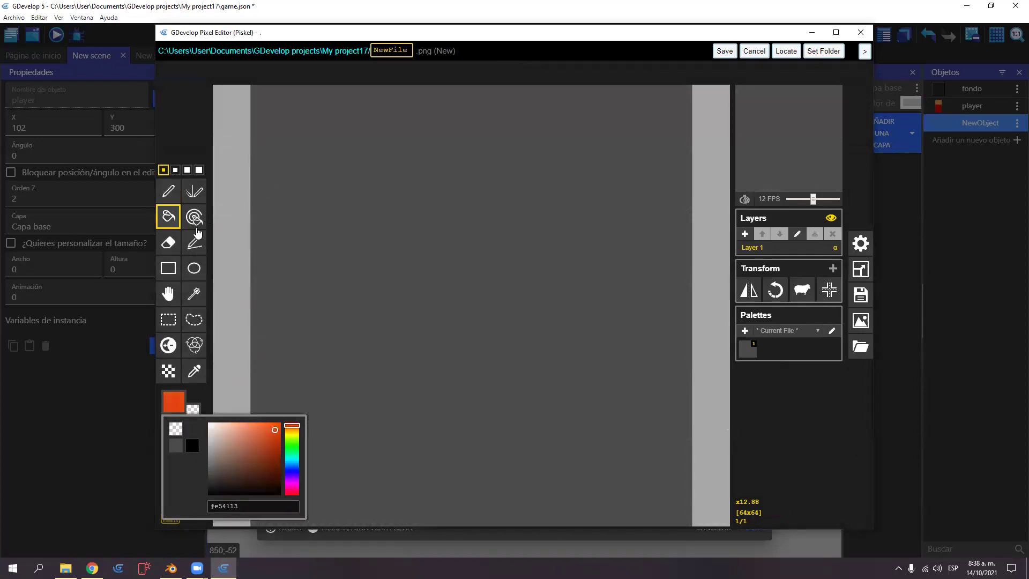
click(168, 266)
drag(275, 108, 522, 178)
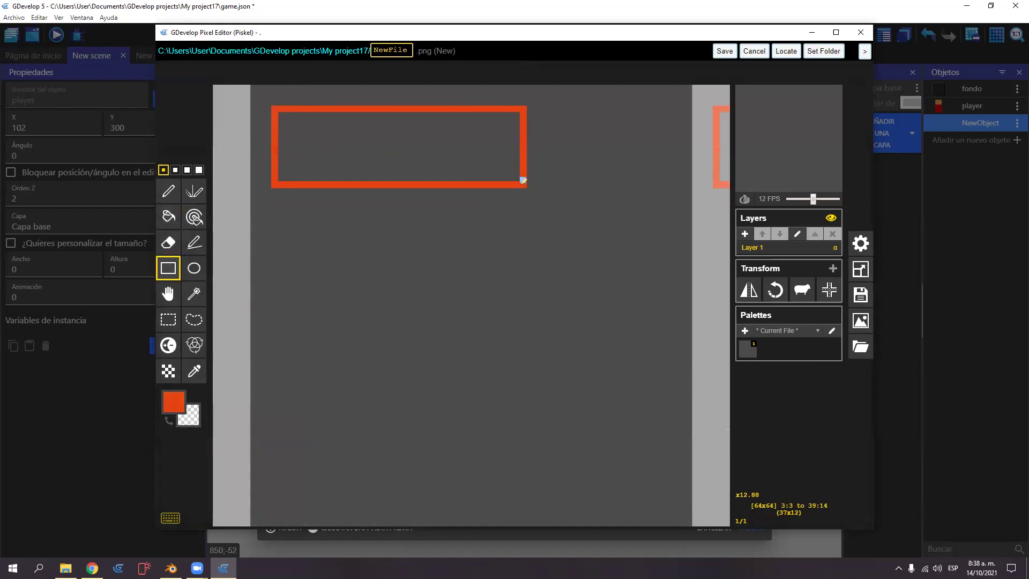
Draw three more orange-red rectangle outlines in a staggered brick pattern below the first one on the gray tile
drag(447, 205, 669, 297)
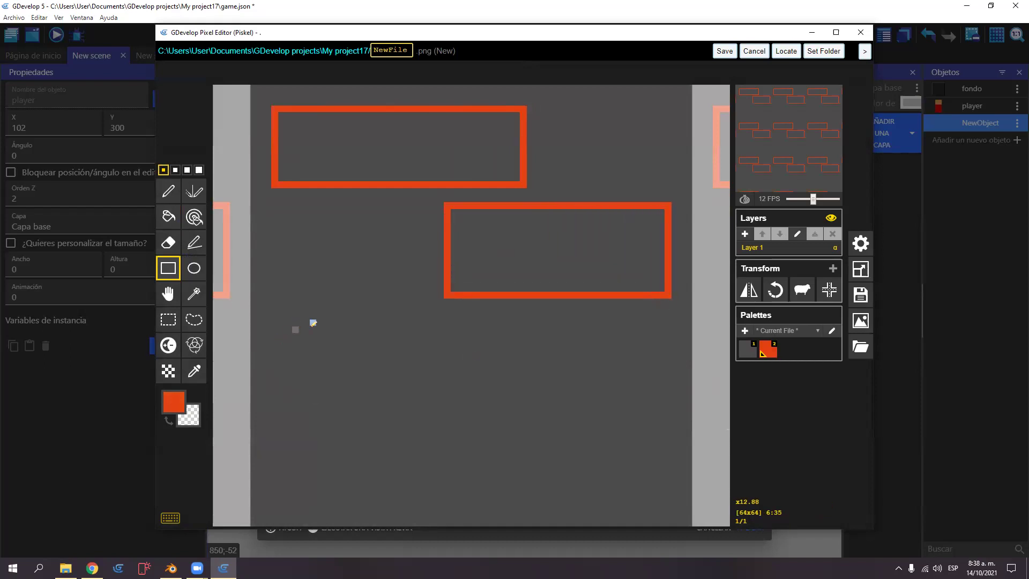
drag(282, 326, 532, 406)
click(461, 426)
mouse_move(461, 426)
mouse_down()
mouse_move(621, 508)
mouse_move(668, 509)
mouse_up()
Fill the four brick outlines with orange-red and save the texture to the mero object
click(162, 219)
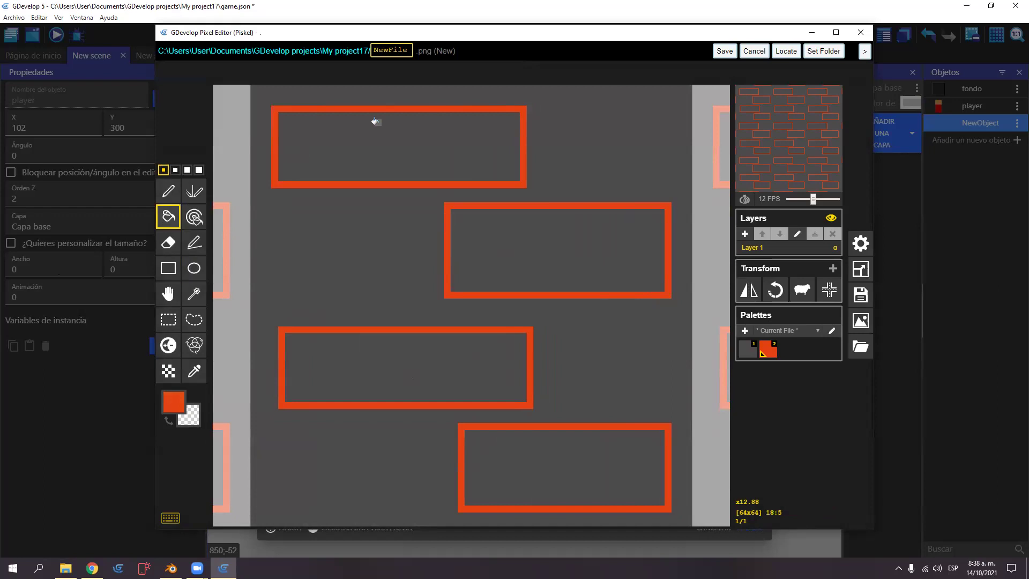
click(384, 122)
click(541, 231)
click(437, 360)
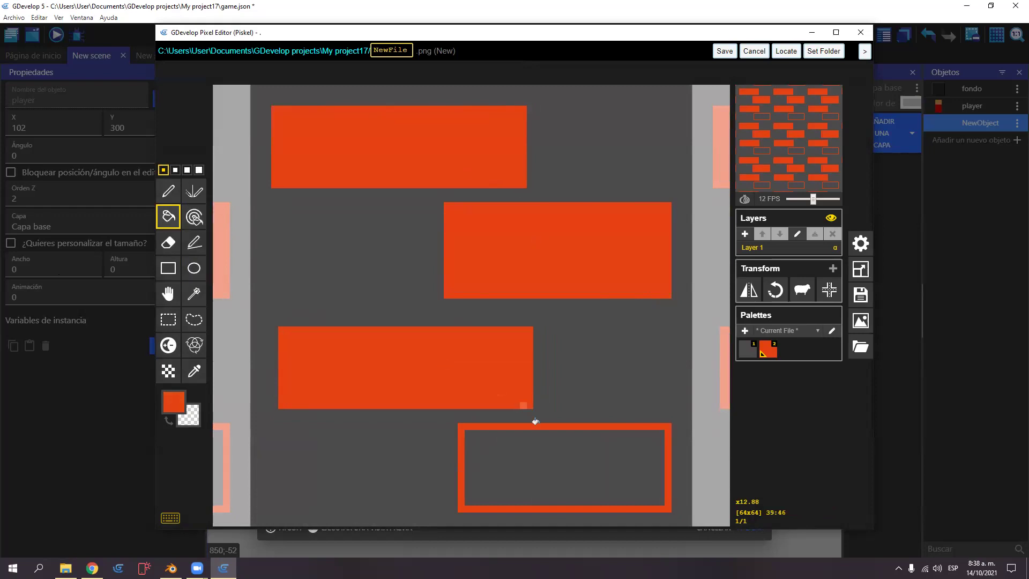
click(555, 463)
click(725, 52)
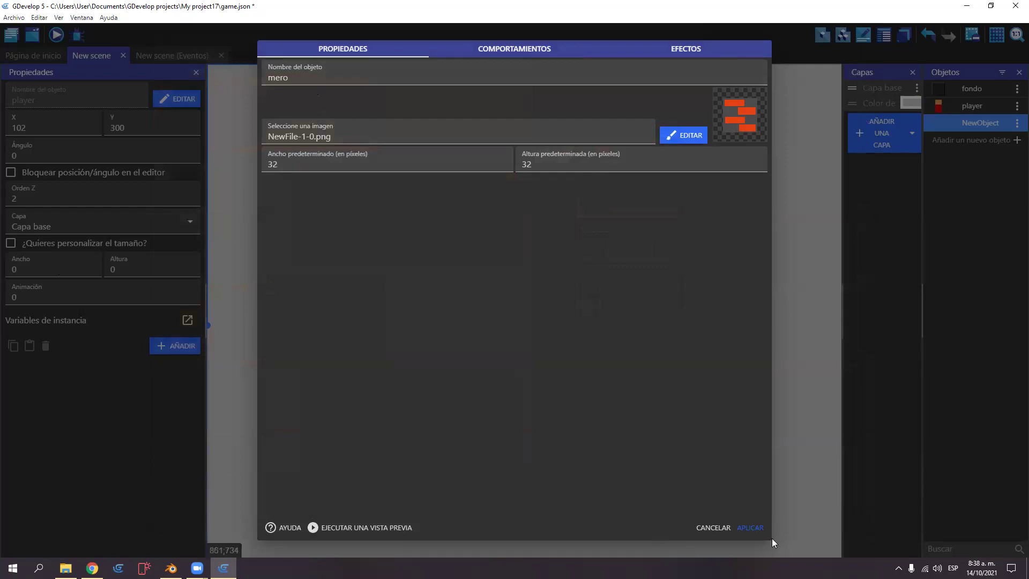
click(759, 529)
Place mero in the middle of the scene at X 328, Y 131 as a wall 113 wide and 318 high
drag(967, 123, 521, 396)
click(498, 229)
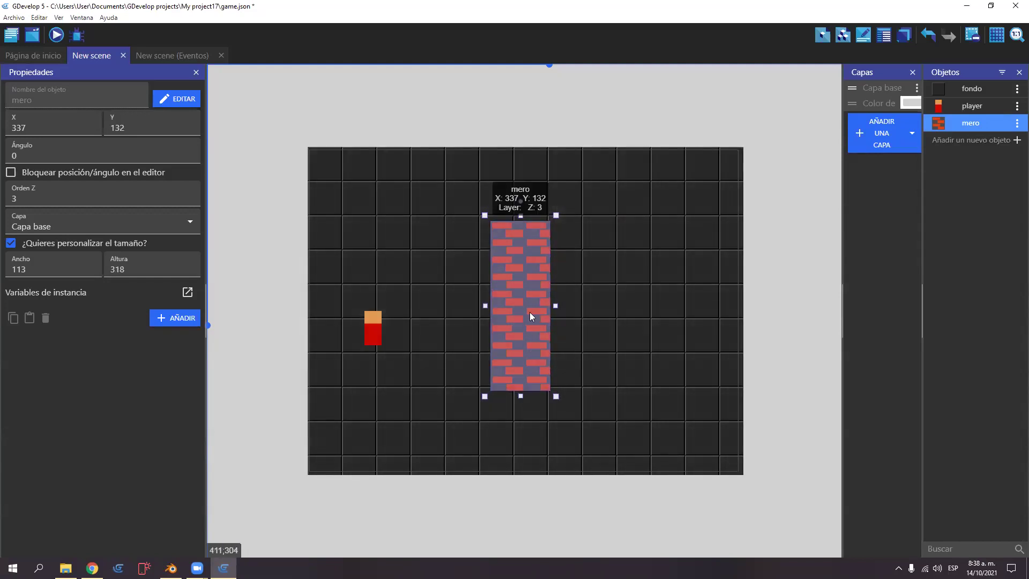
drag(529, 312, 524, 311)
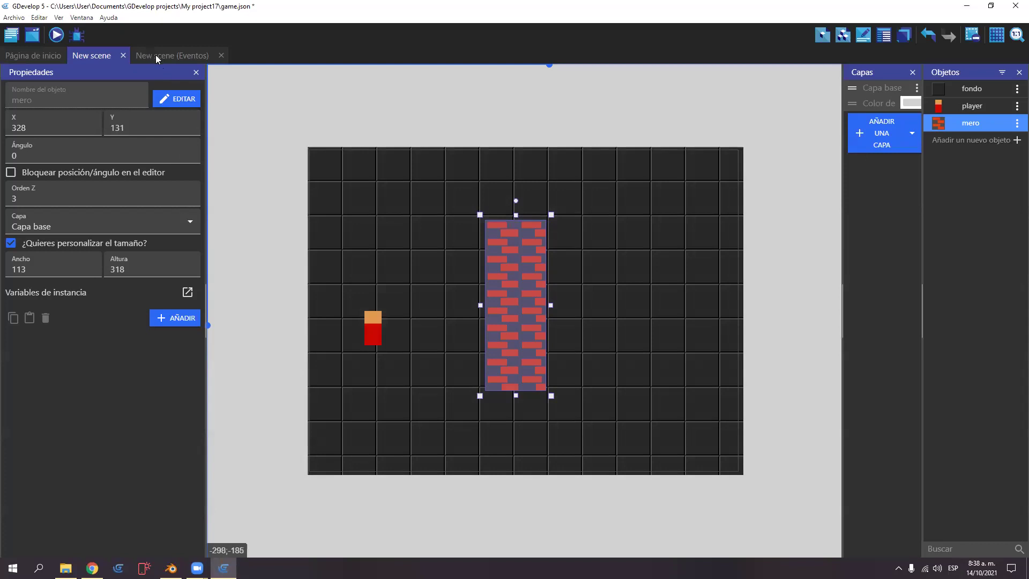
Add an event to New scene with a Tecla presionada condition for the Up key
click(156, 54)
click(46, 75)
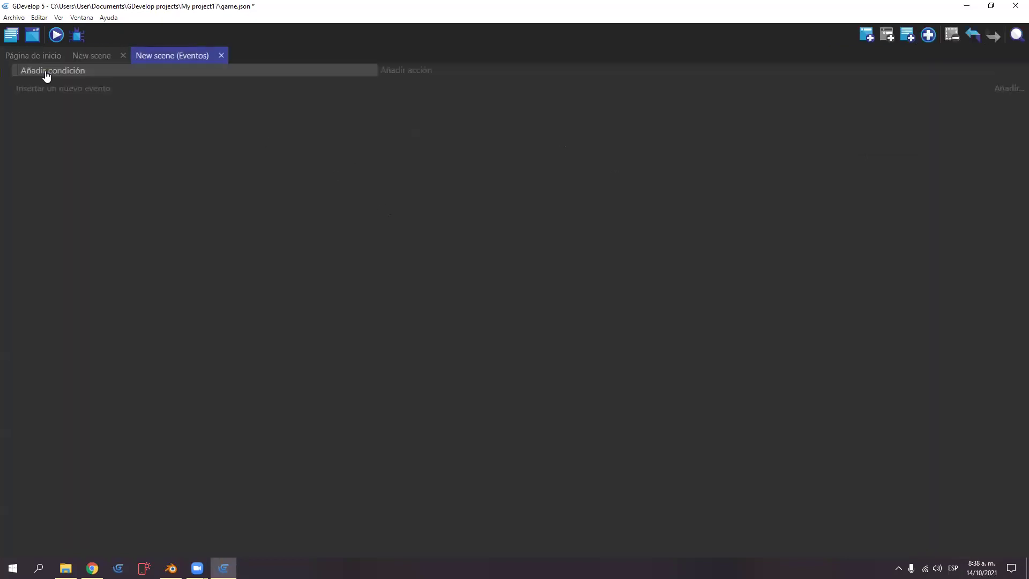
click(46, 72)
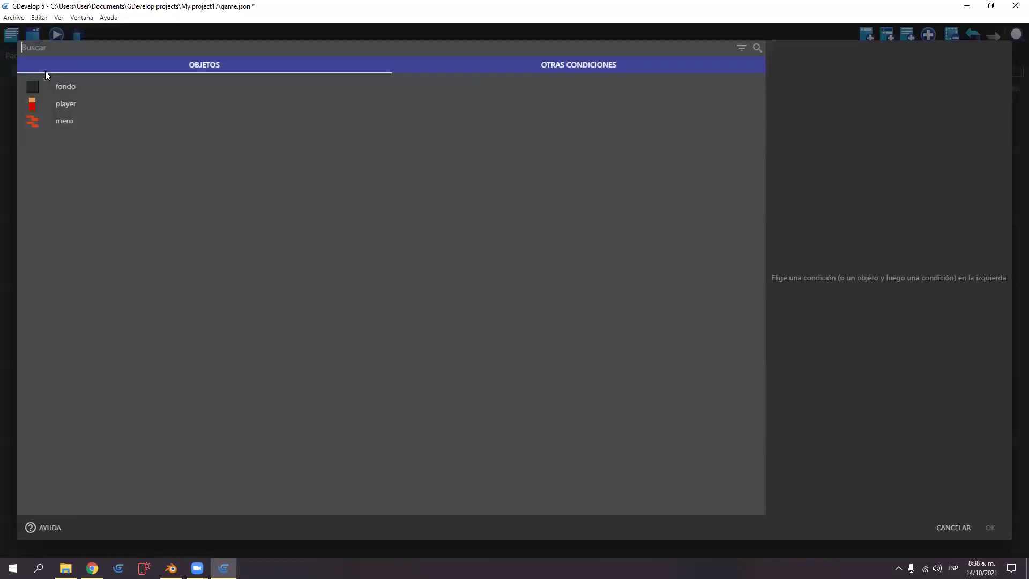
click(432, 65)
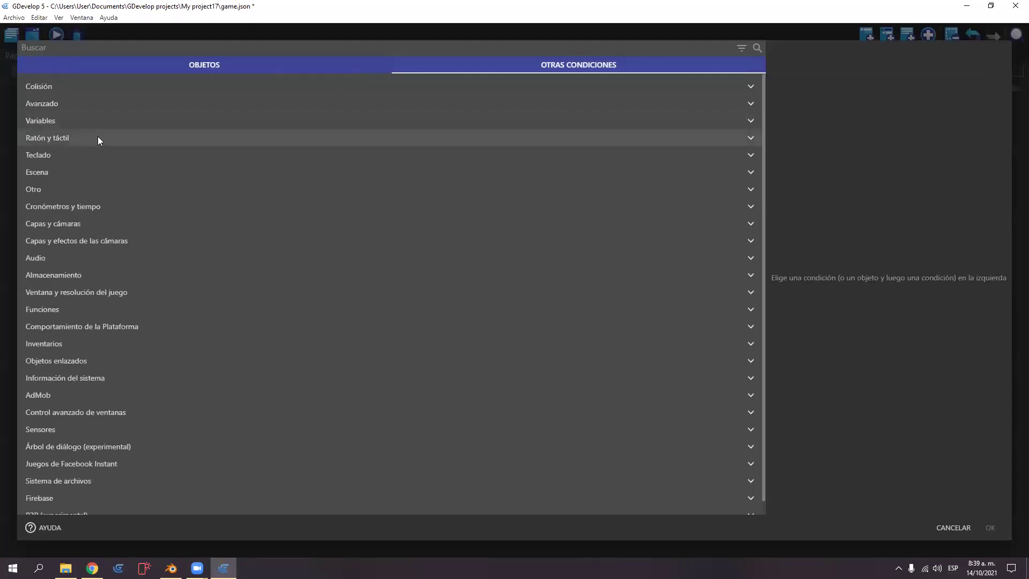
click(55, 155)
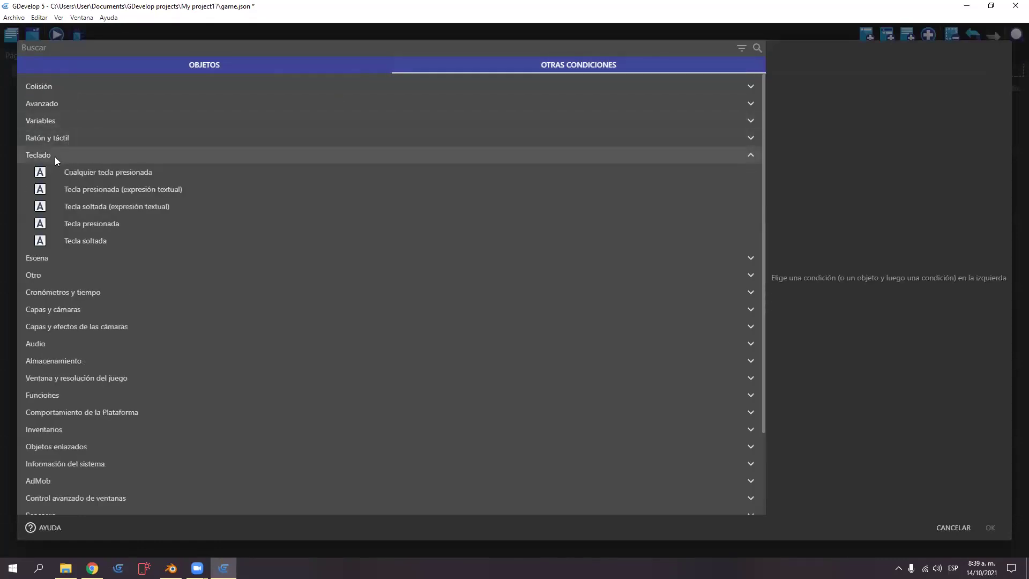
click(122, 225)
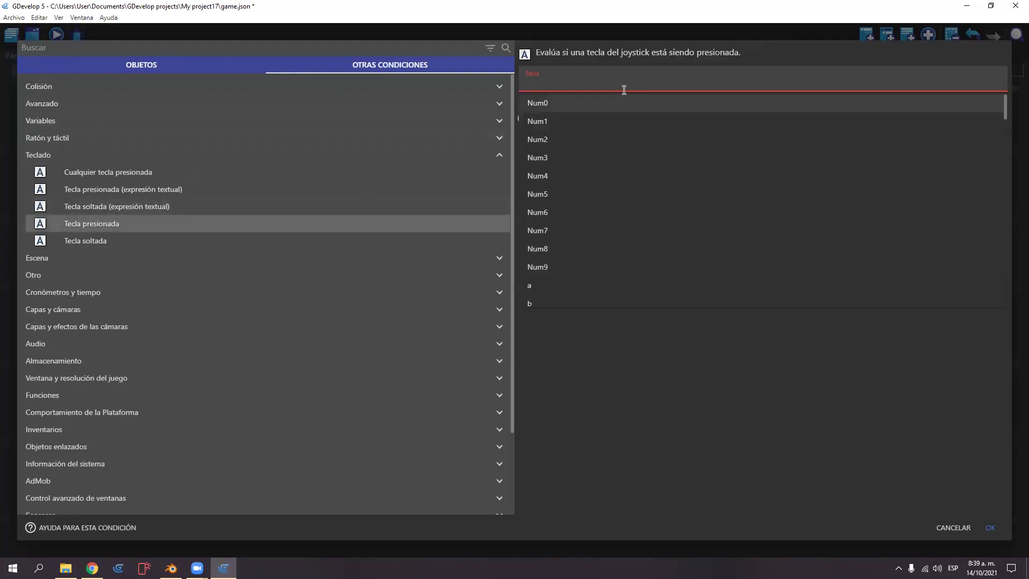
text(up)
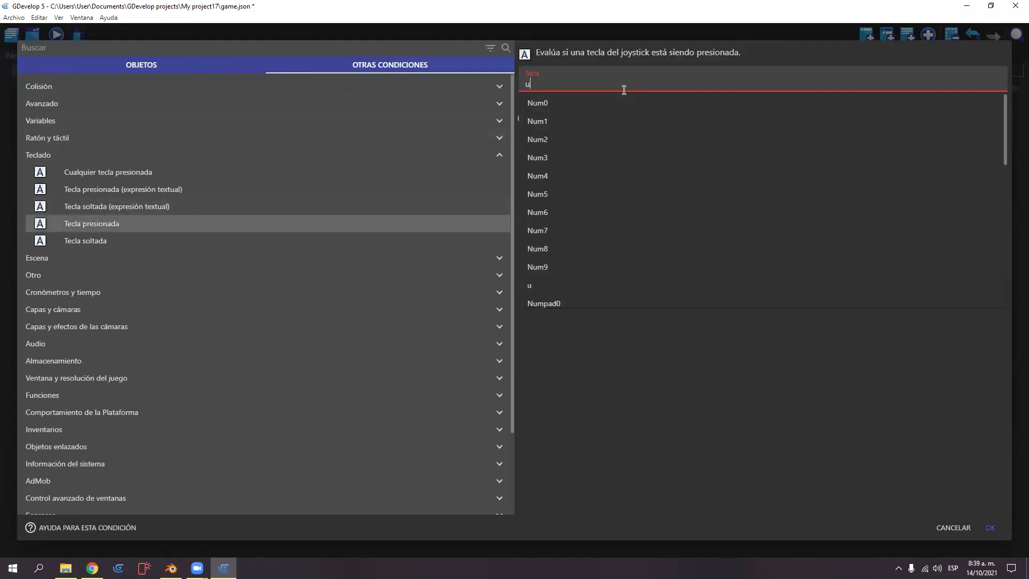
click(547, 118)
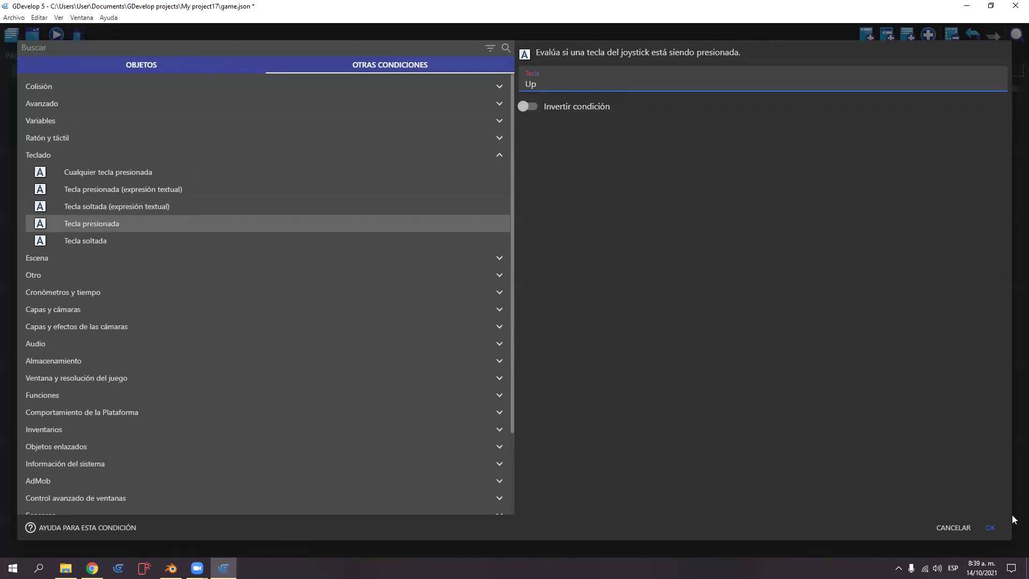
click(990, 528)
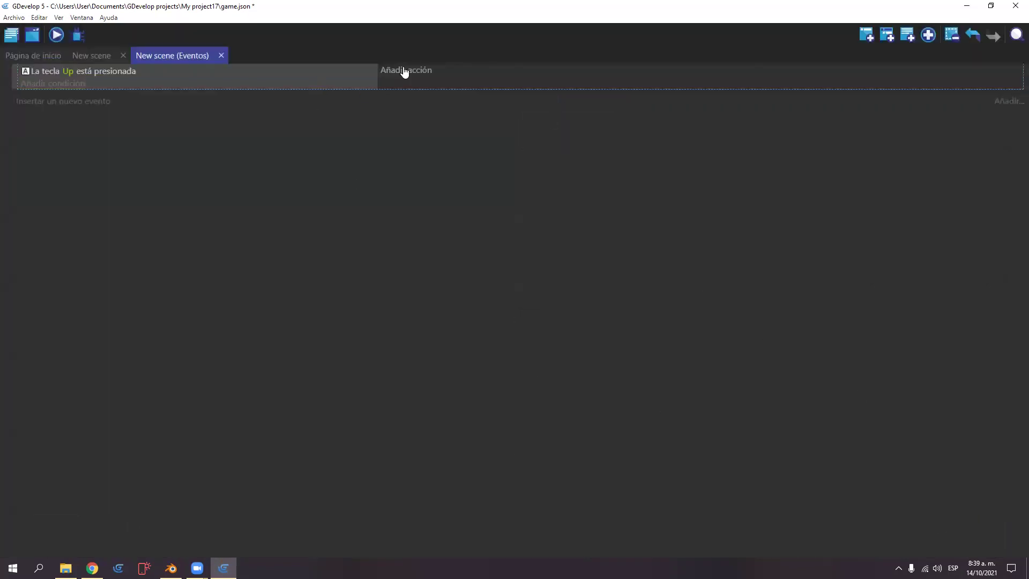
click(72, 86)
click(476, 65)
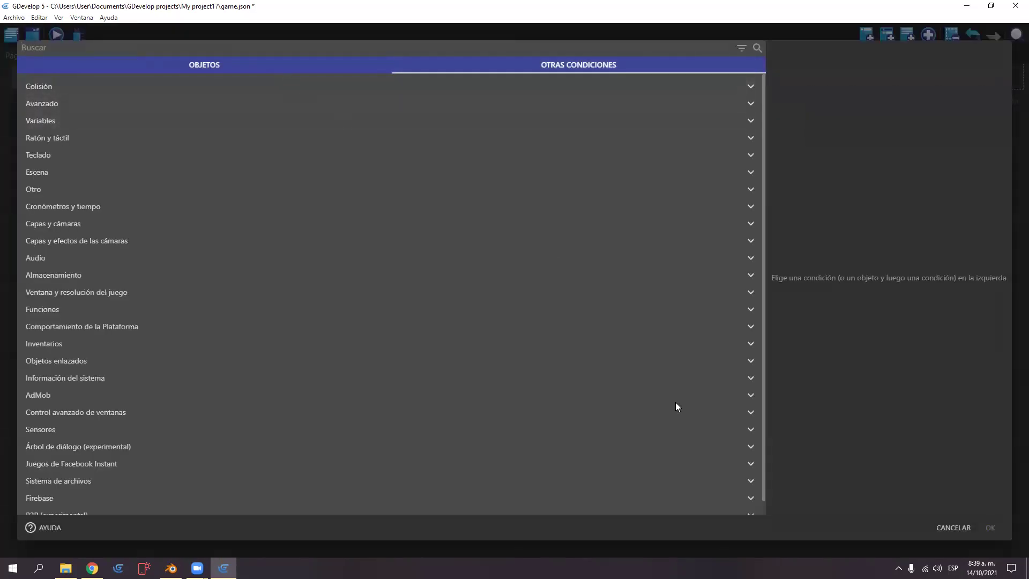
click(960, 527)
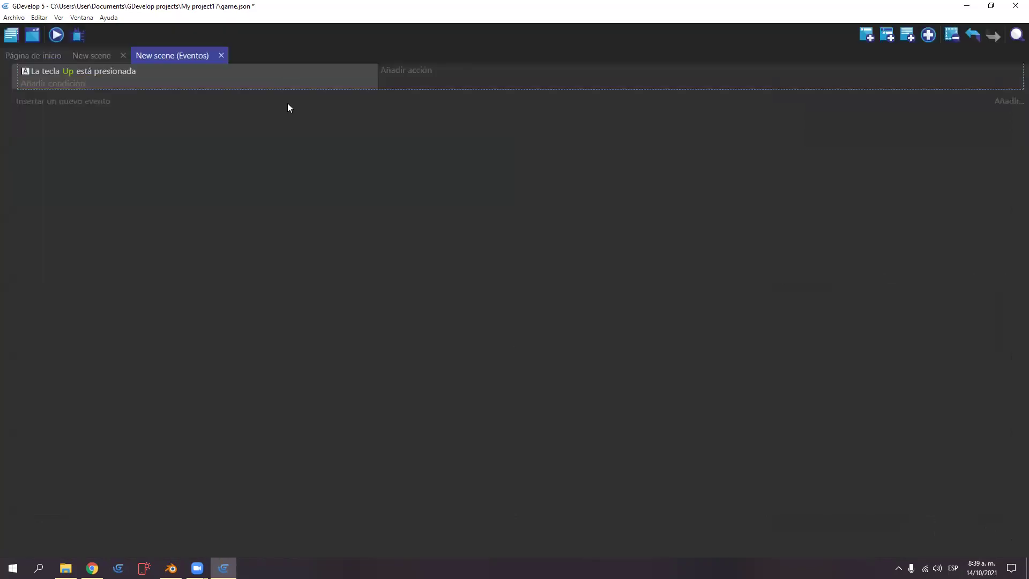
Add an instant angle-based force to player at angle 90 and speed 200 in the Up event, and test it in a preview
click(400, 70)
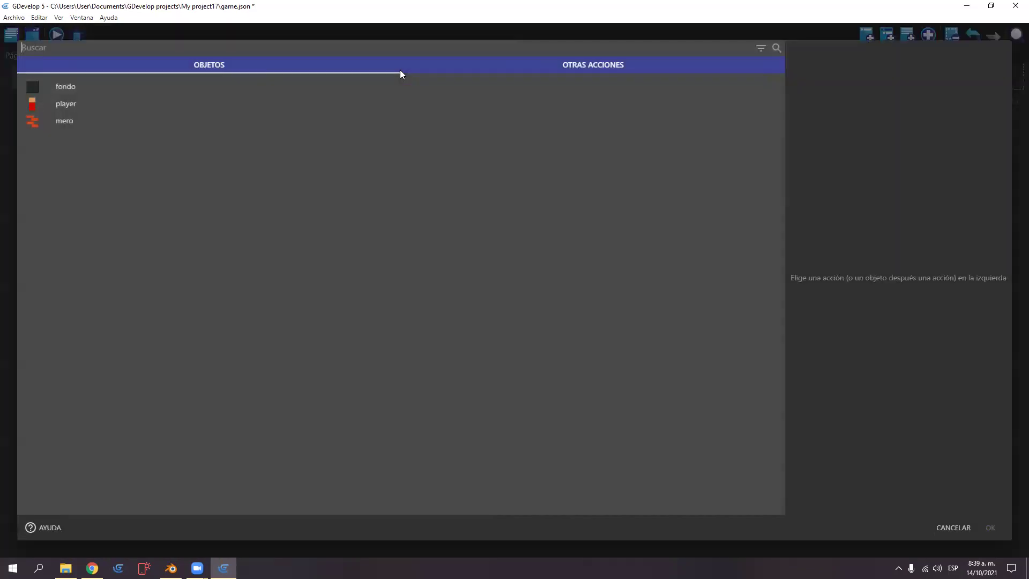
click(455, 71)
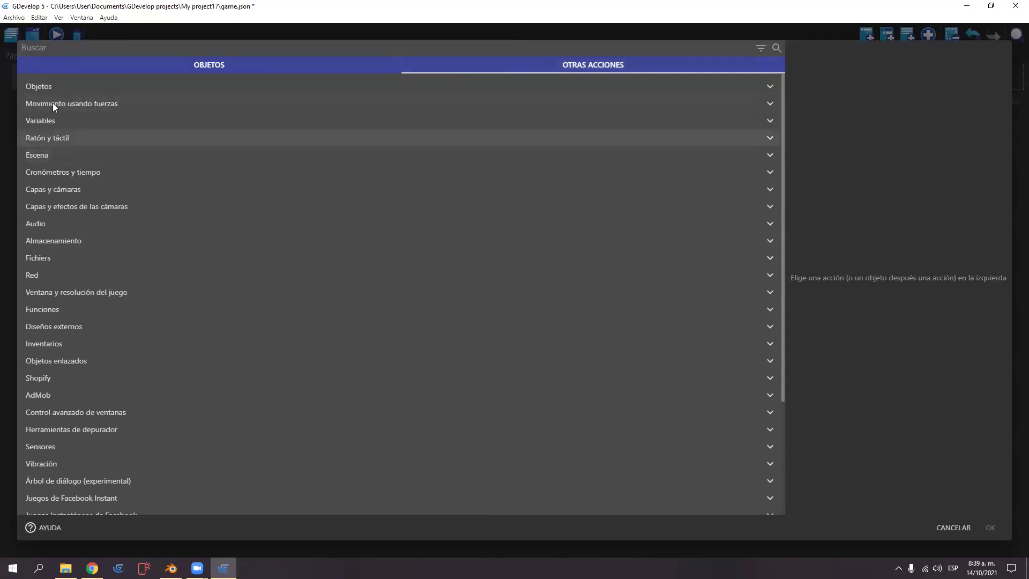
click(289, 67)
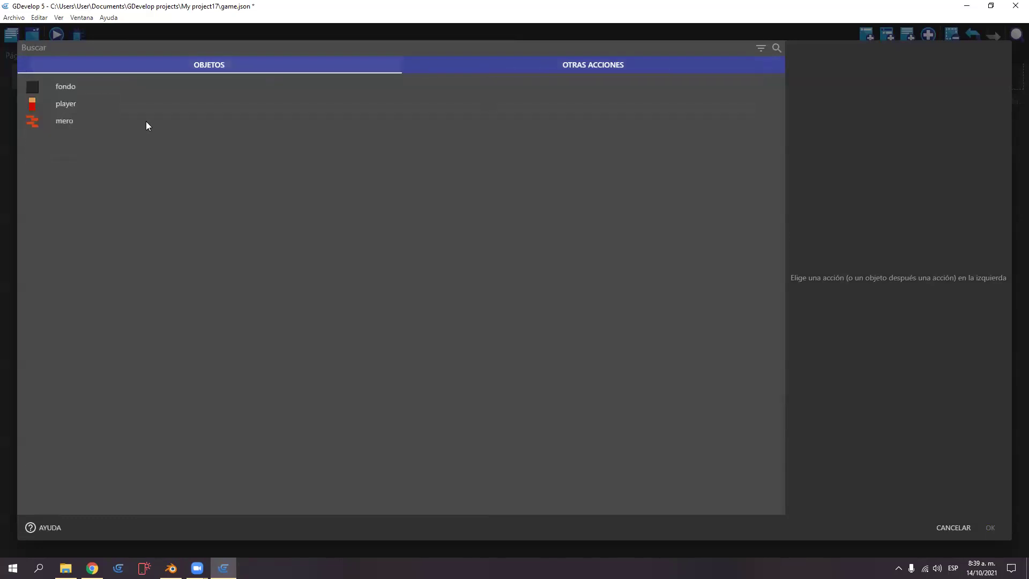
click(61, 105)
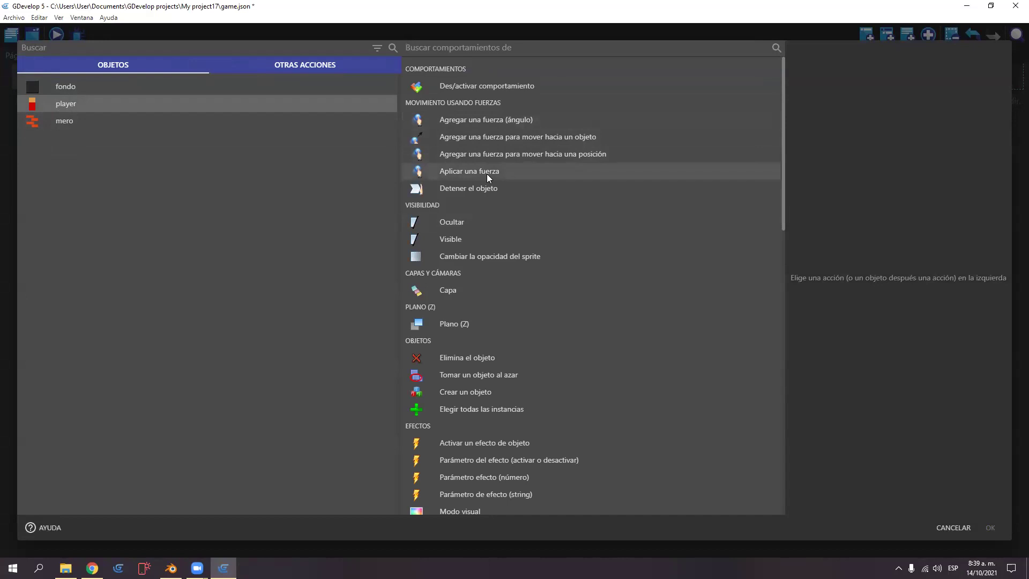
click(474, 124)
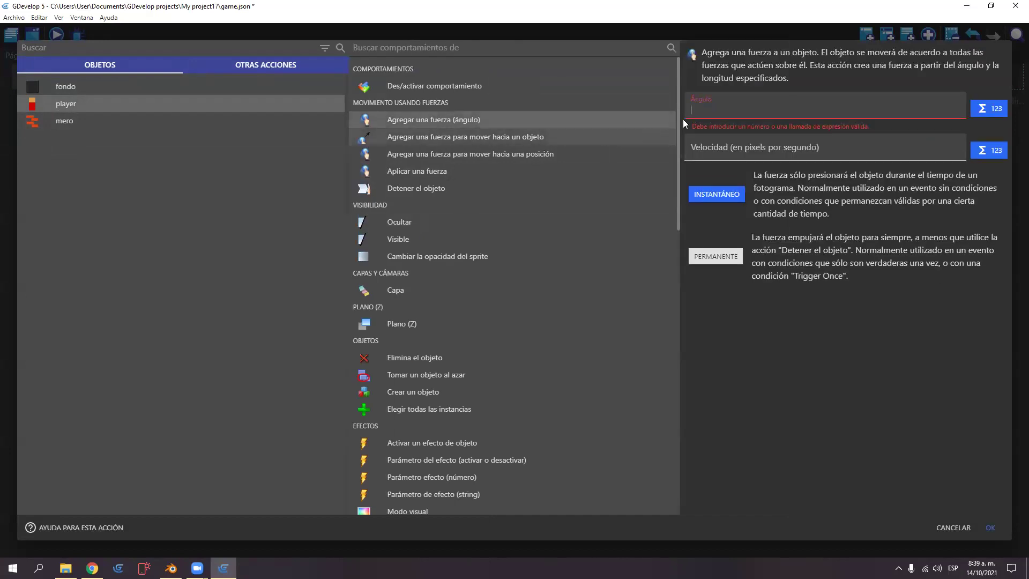
text(90)
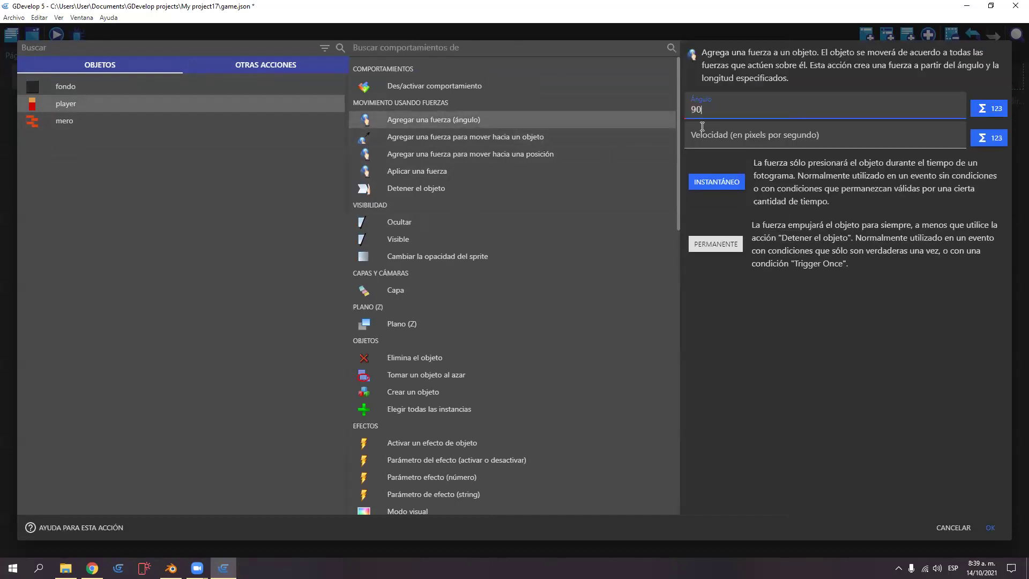
click(701, 133)
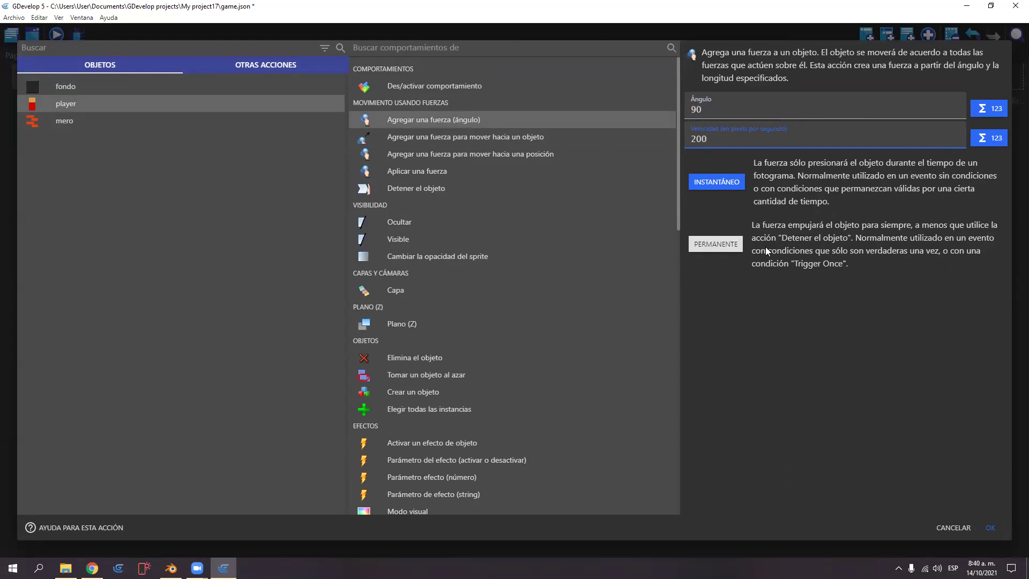
click(990, 527)
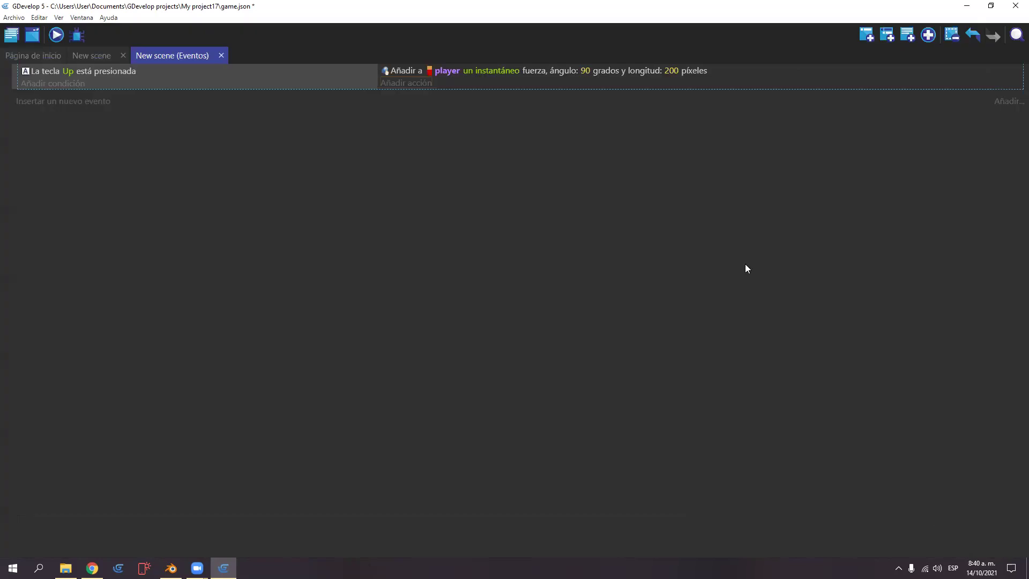
click(56, 35)
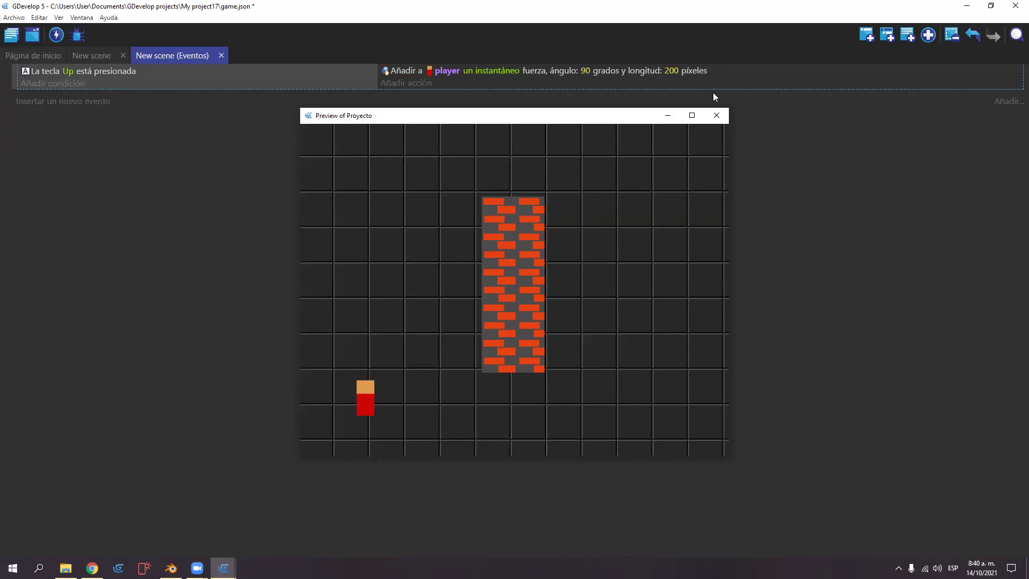
click(716, 115)
click(671, 71)
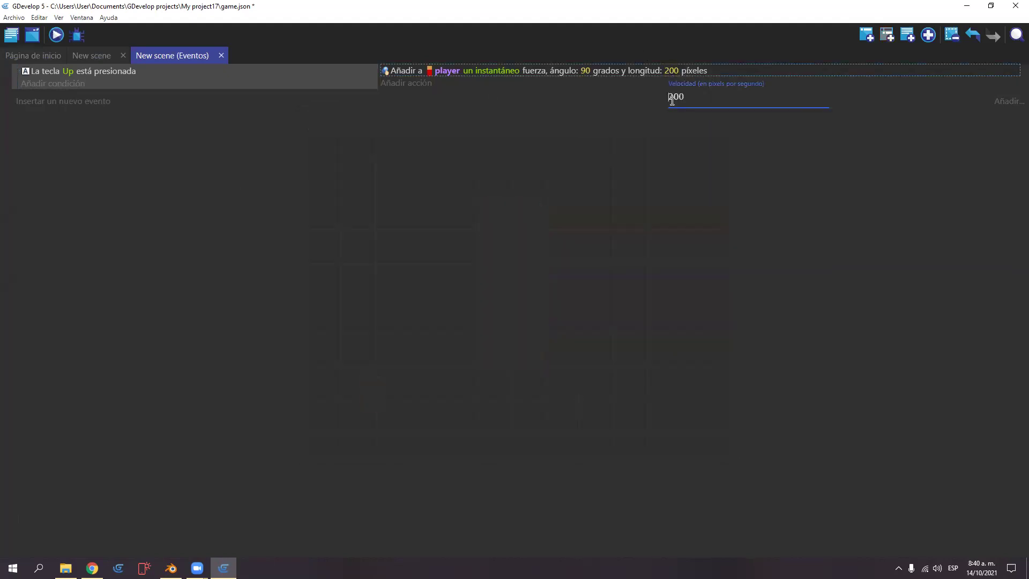
click(670, 98)
text(-)
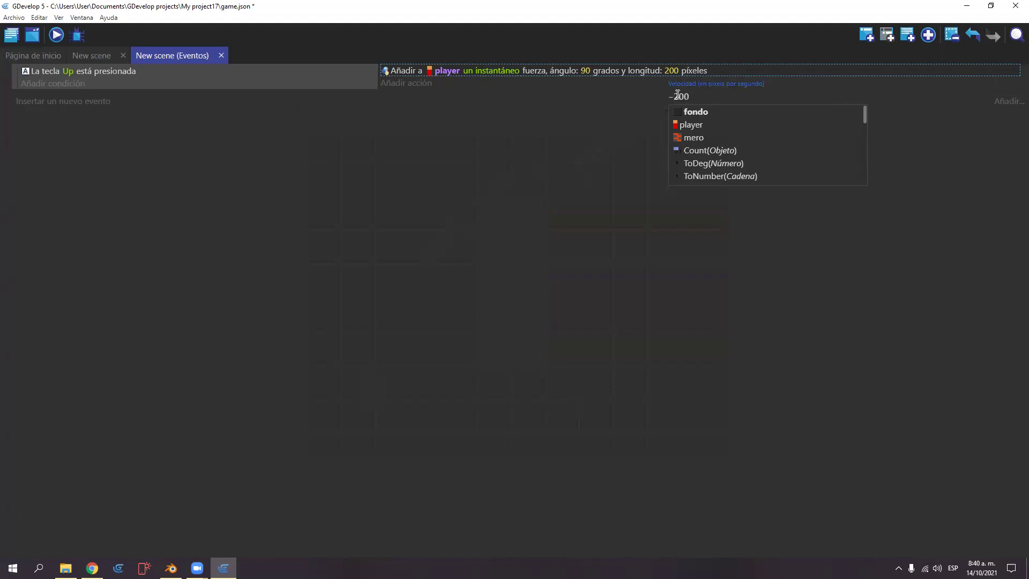
key(BackSpace)
Set the angle of the player's force action to -90
click(586, 75)
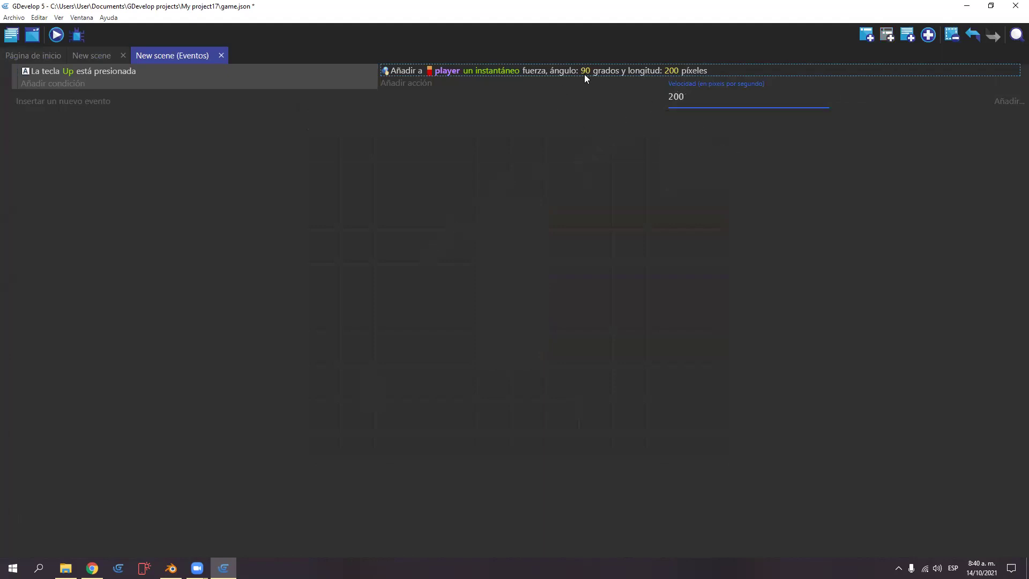
double_click(585, 75)
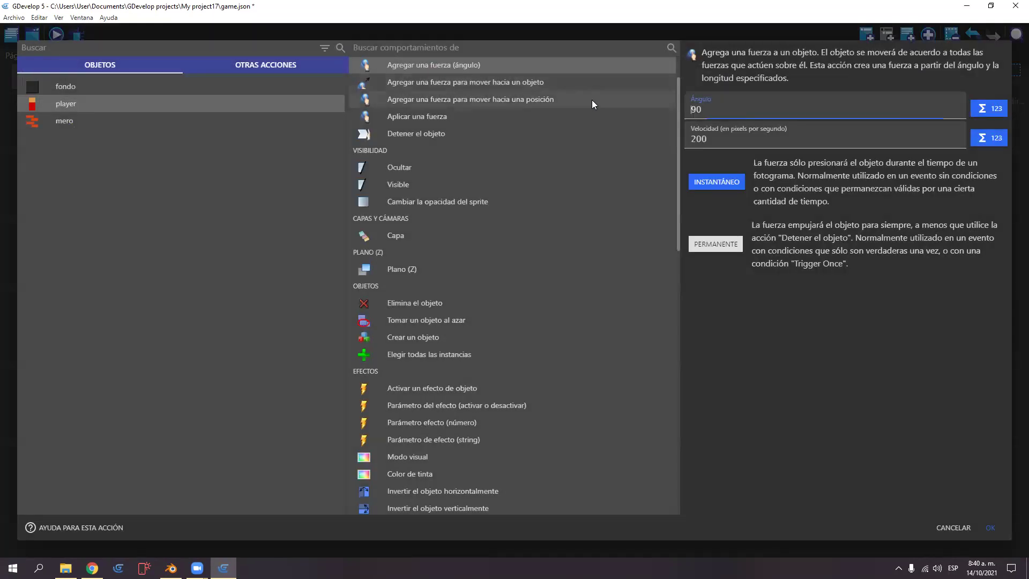
text(-)
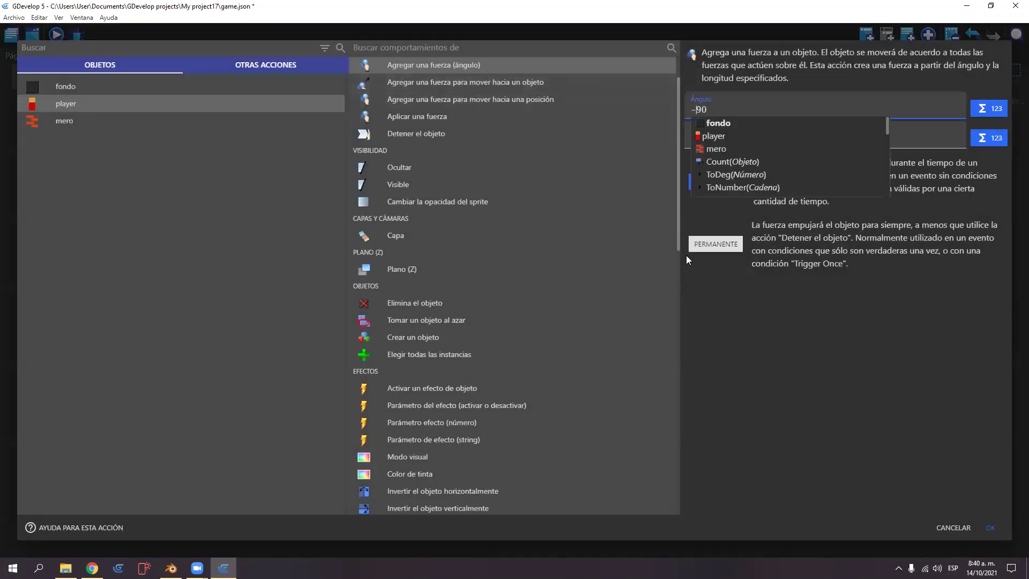
click(738, 317)
click(998, 531)
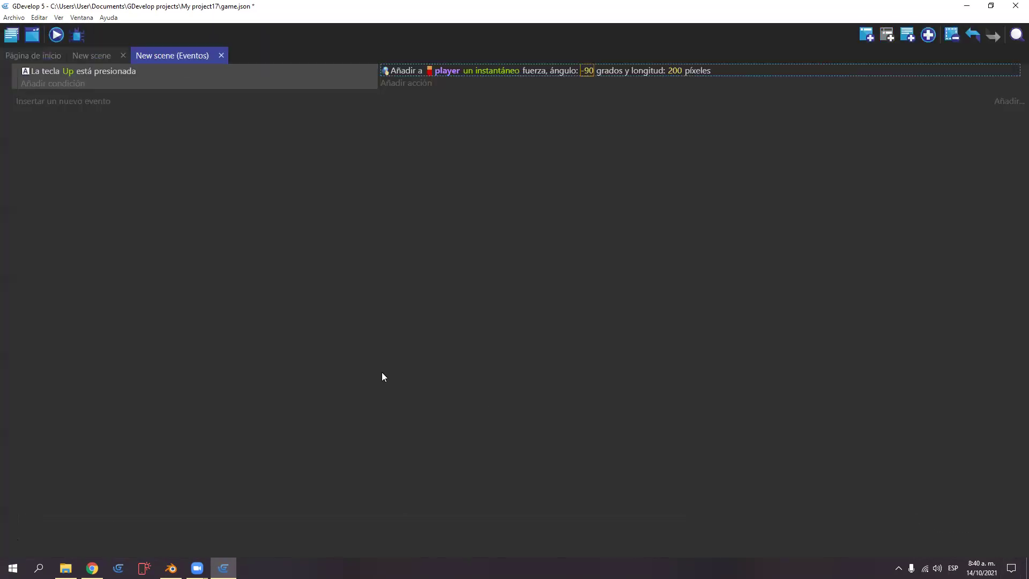
Run a preview, test the player's movement with the Up key, and close the preview
click(56, 36)
key(Up)
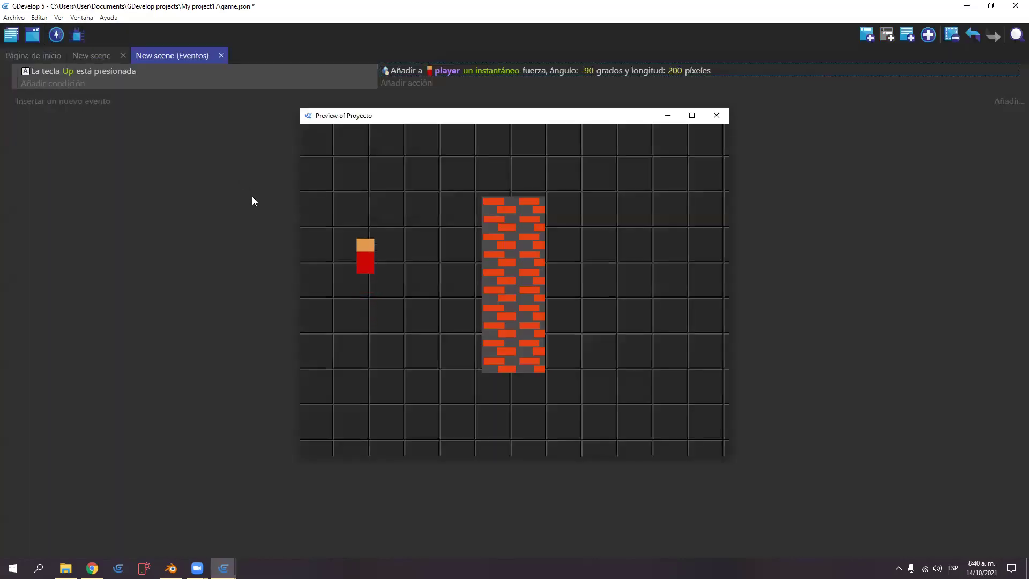
click(715, 115)
Duplicate the Up key event three times below the original
click(118, 84)
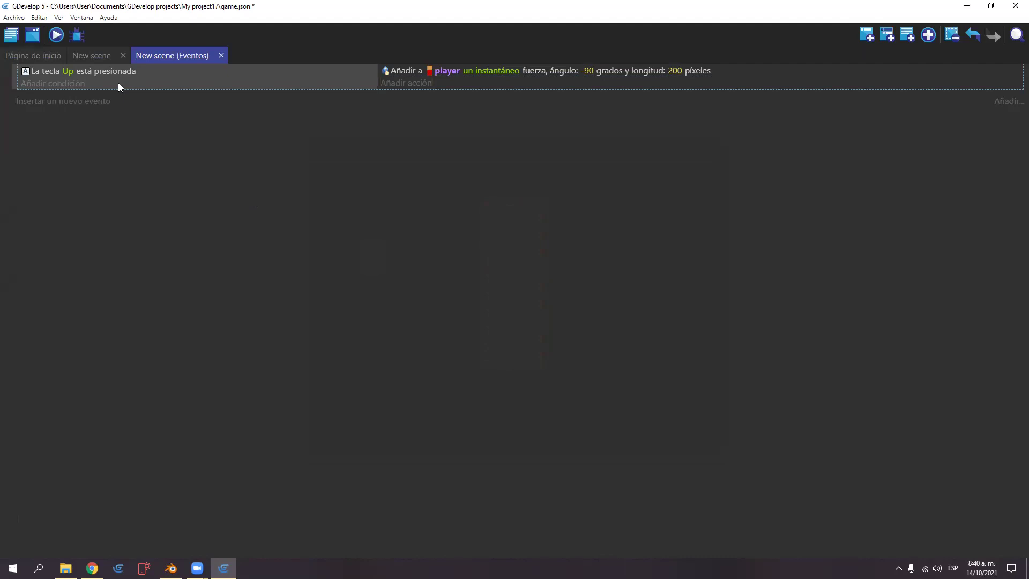
key(ctrl+c)
key(ctrl+v)
key(ctrl+v)
key(ctrl+v)
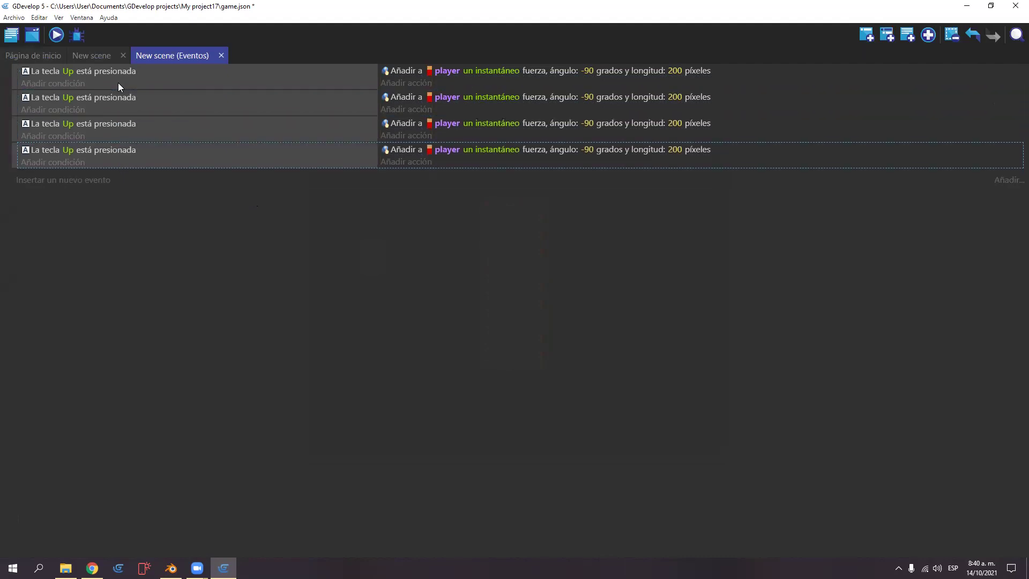
Change the key condition of the second event to Down and of the third event to Right
click(67, 98)
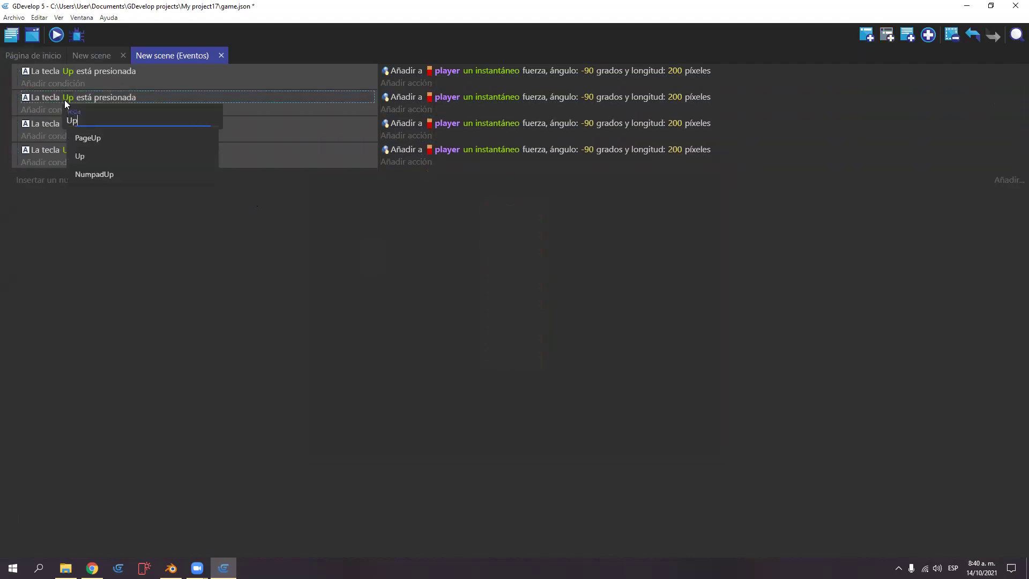
text(do)
click(81, 158)
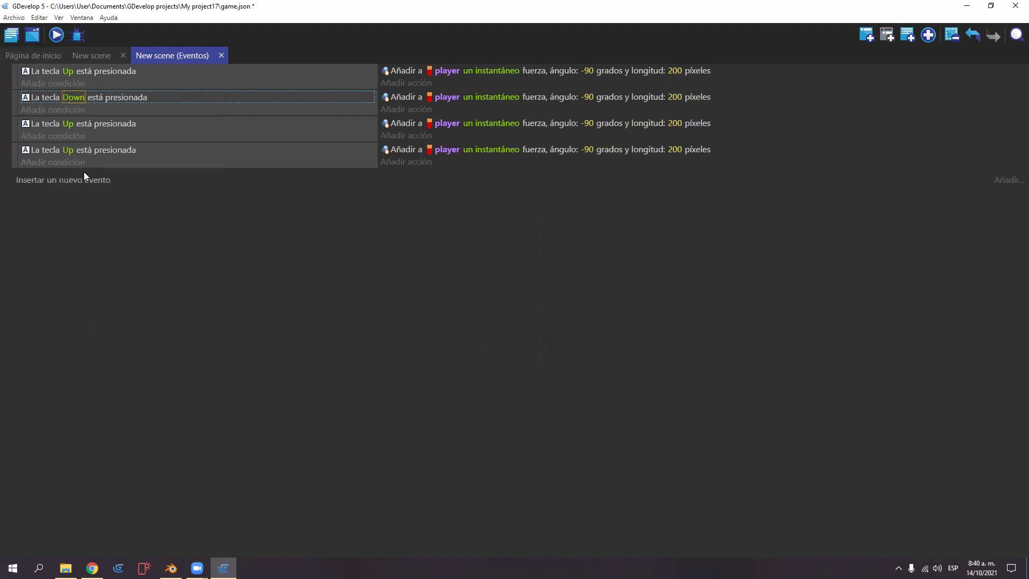
click(68, 126)
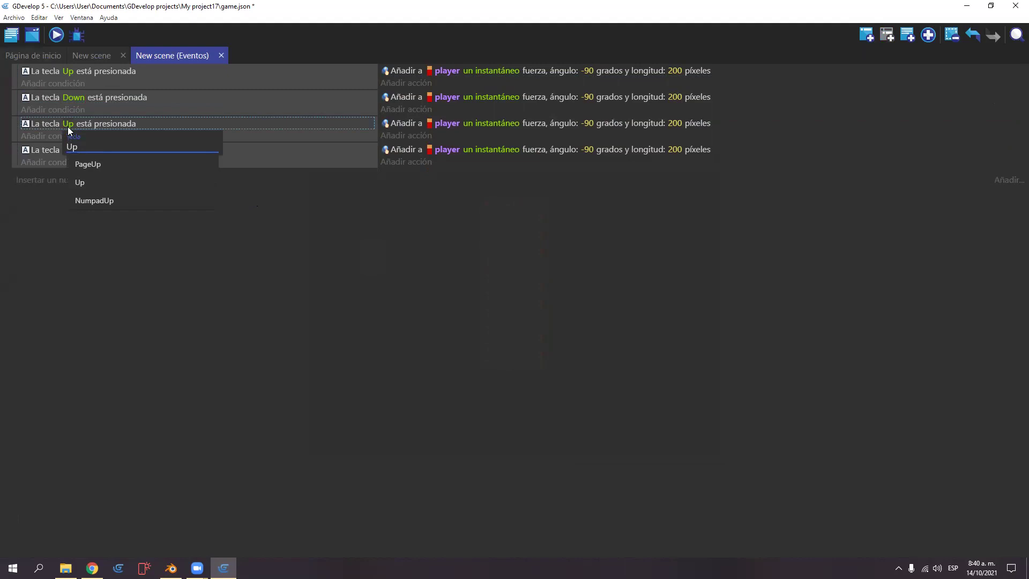
key(BackSpace)
text(r)
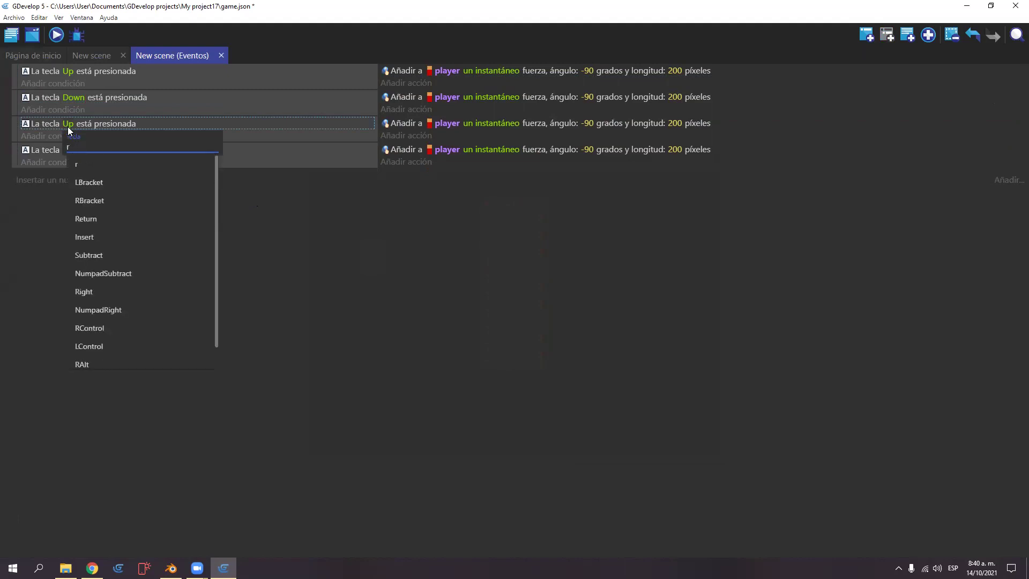
text(ight)
click(78, 164)
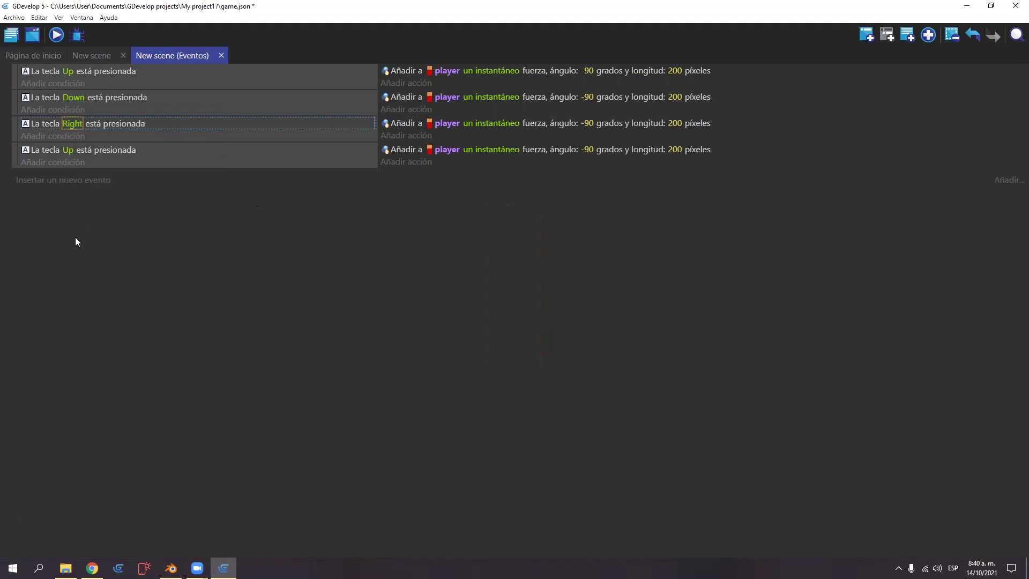
Change the key condition of the fourth event to Left
click(66, 152)
key(BackSpace)
key(BackSpace)
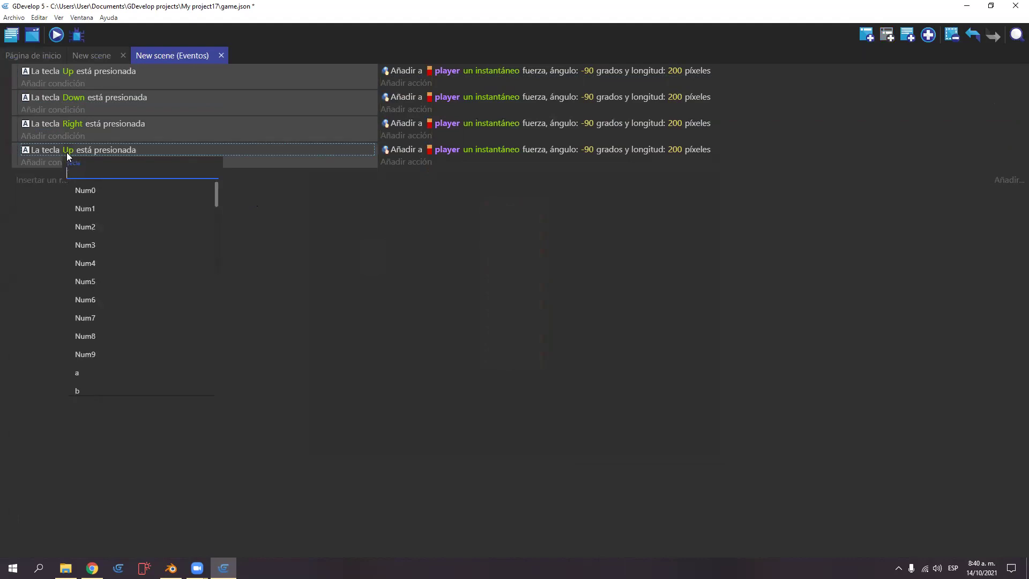
text(le)
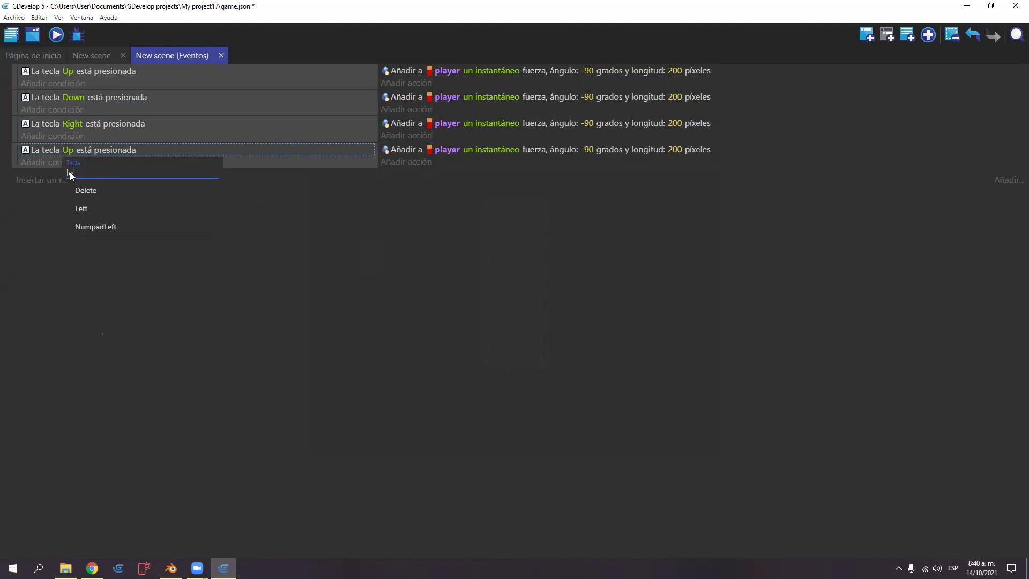
click(80, 209)
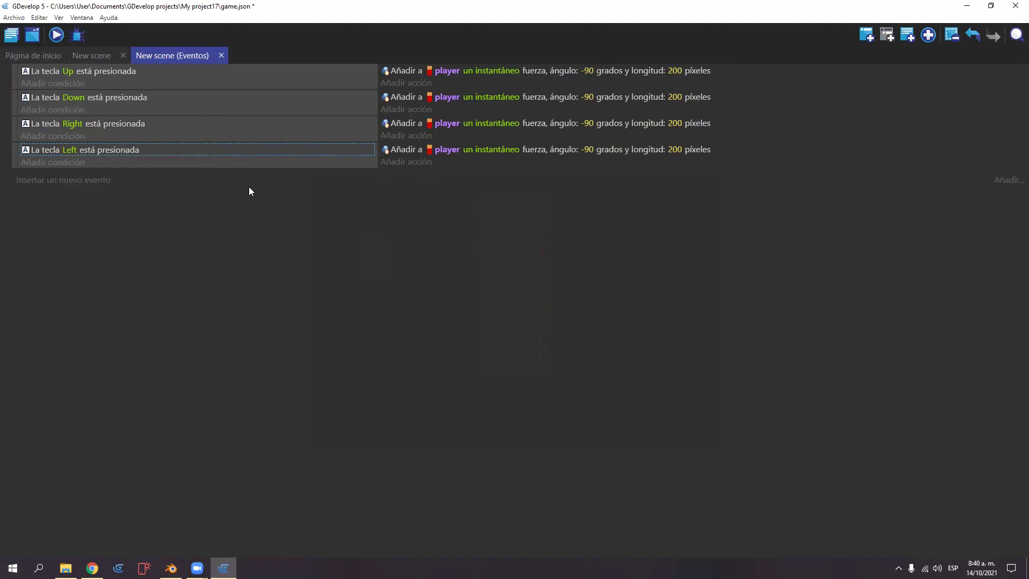
Set the player's force angle to 90 in the Down event and to 0 in the Right event
click(590, 98)
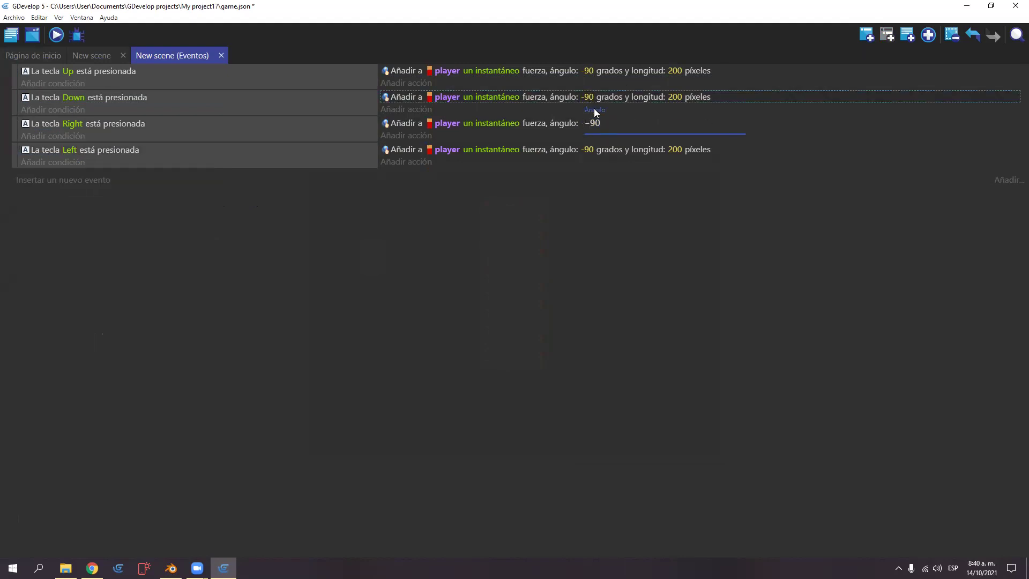
key(Delete)
key(Return)
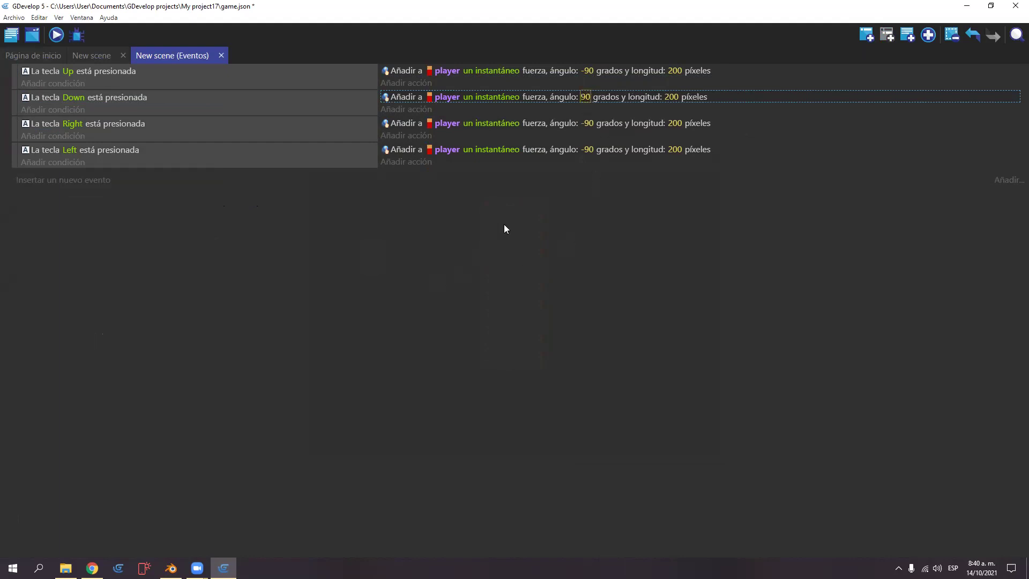
click(587, 126)
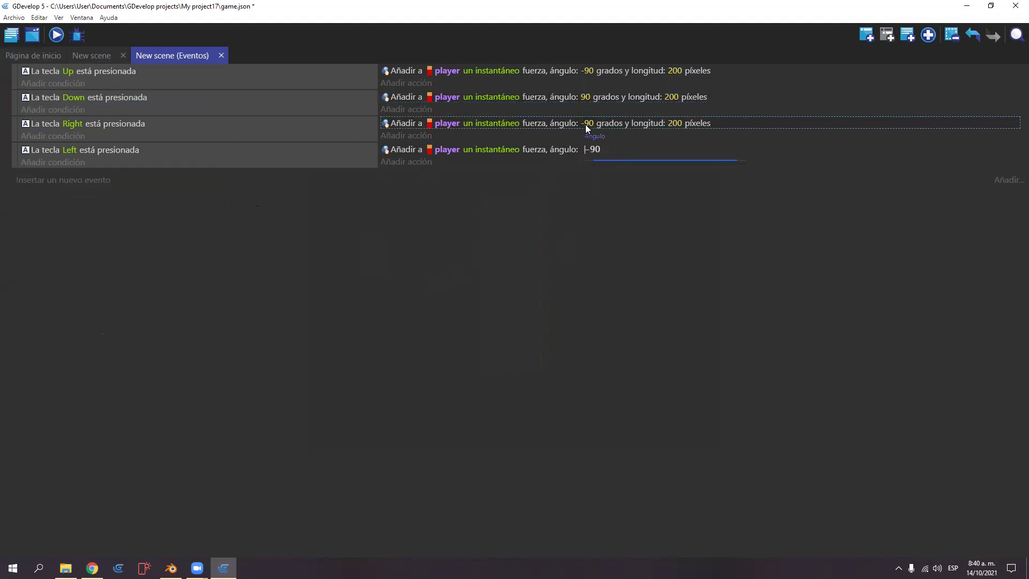
key(Delete)
key(Return)
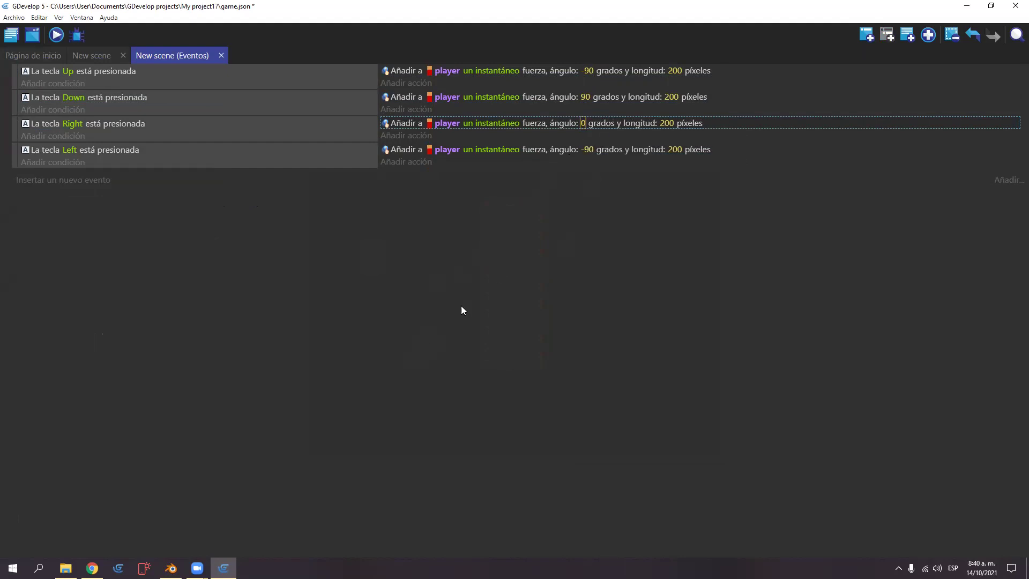
Set the player's force angle to 180 in the Left event
click(588, 152)
drag(602, 177, 586, 180)
text(180)
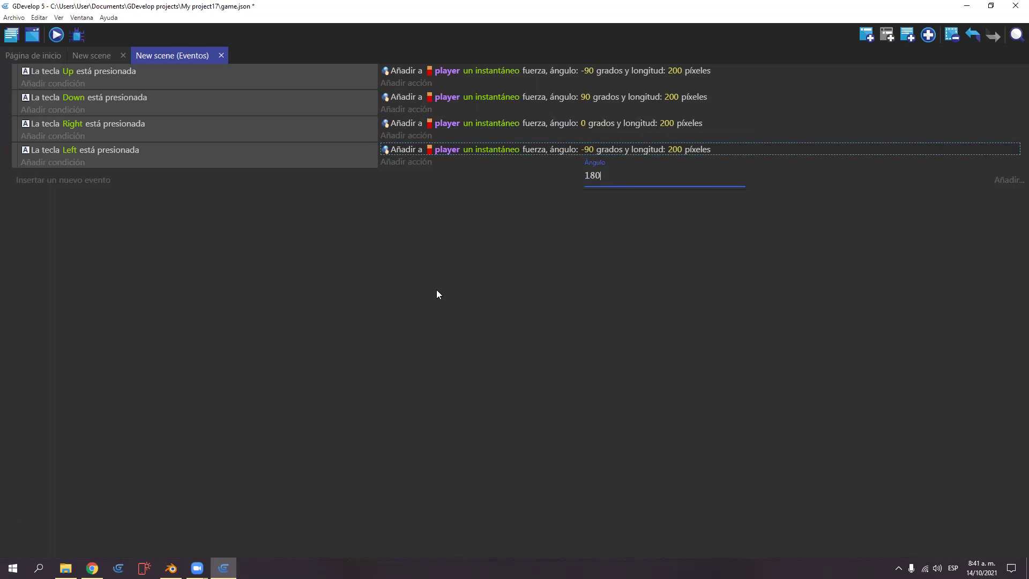
key(Return)
Preview the game, test moving the player in all four directions, and close the preview to return to the scene layout
click(56, 35)
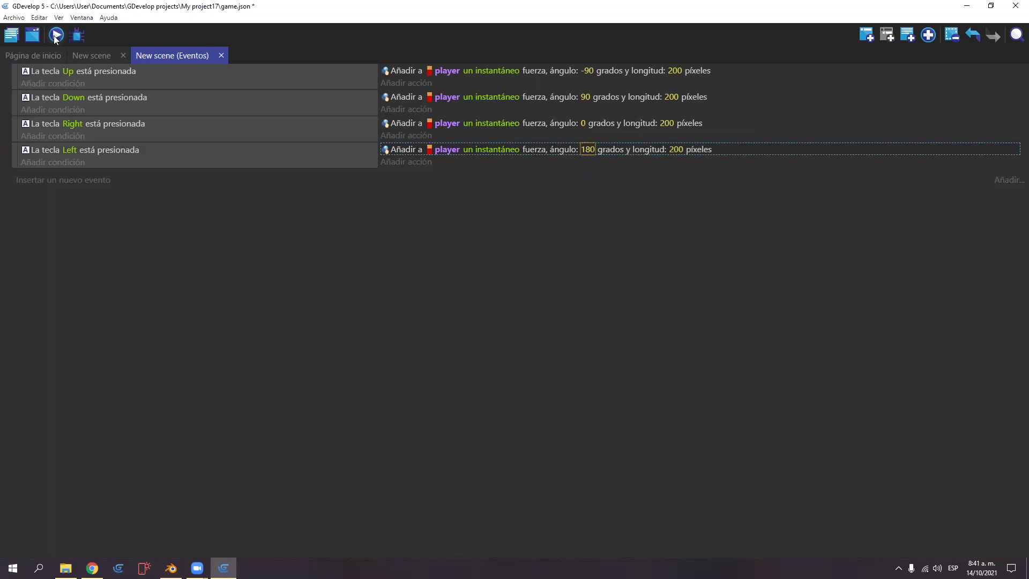
key(Right)
key(Down)
key(Up)
key(Right)
key(Right)
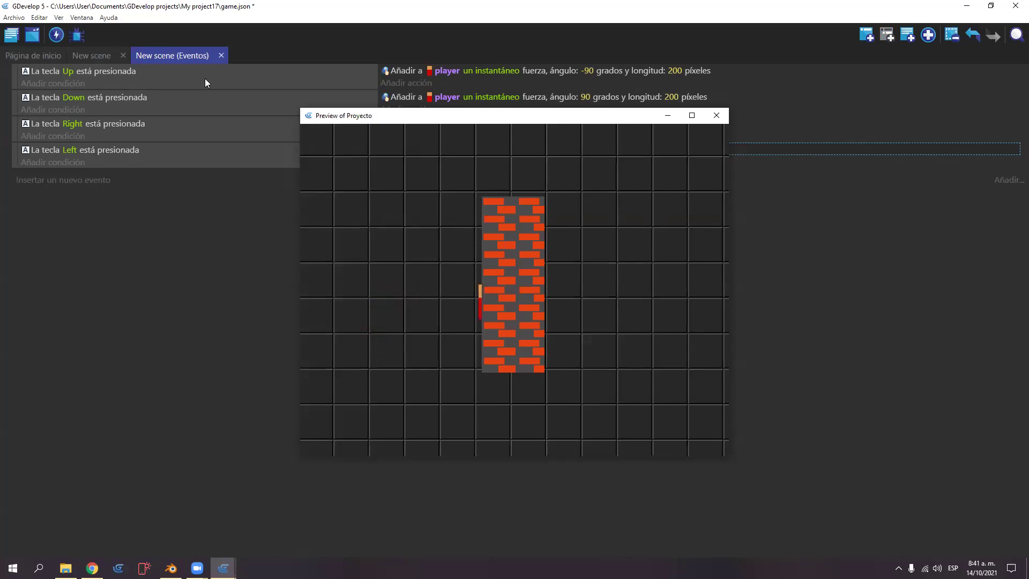
key(Left)
key(Left)
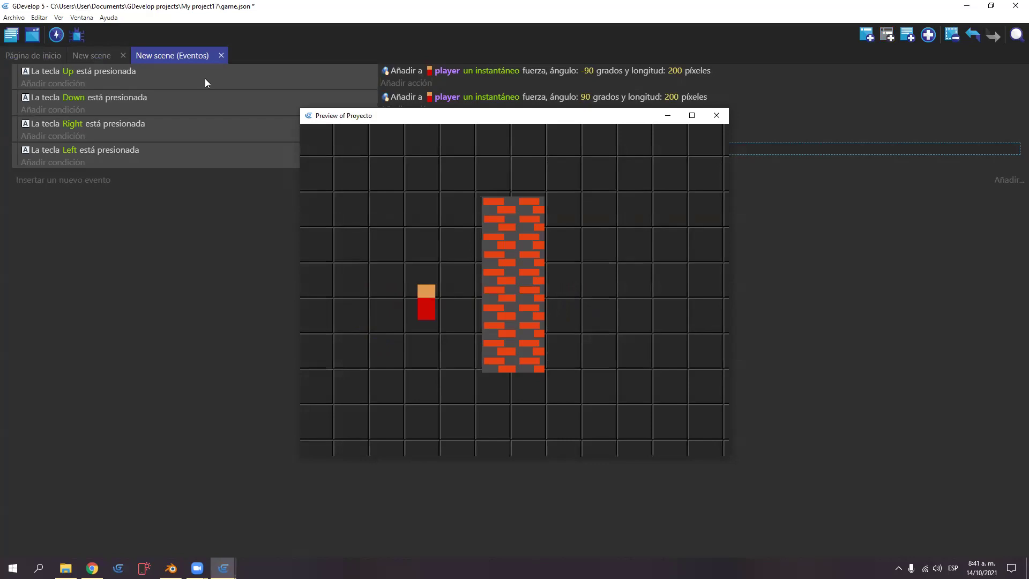
key(Up)
key(Right)
key(Left)
key(Right)
key(Left)
key(Right)
key(Up)
key(Down)
key(Down)
key(Right)
key(Left)
key(Down)
key(Up)
key(Right)
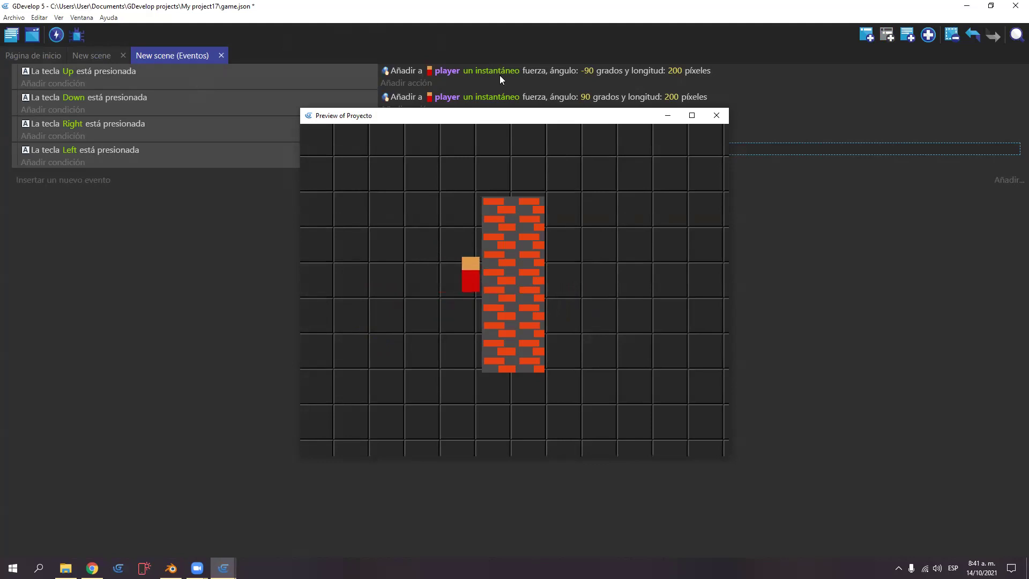
click(105, 54)
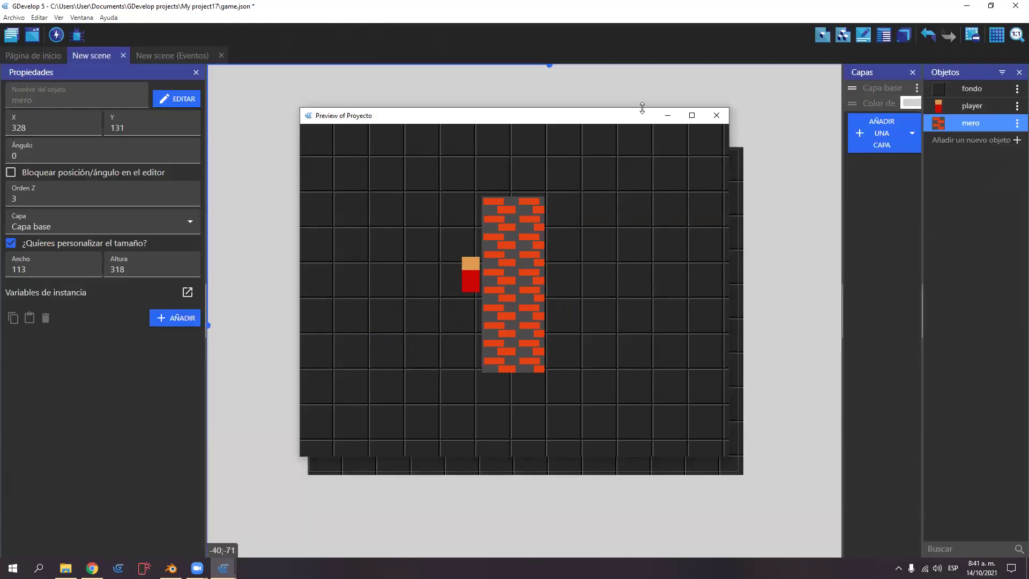
click(716, 115)
Add the "Objeto que se desplaza sobre plataformas" behavior to the player object
double_click(369, 328)
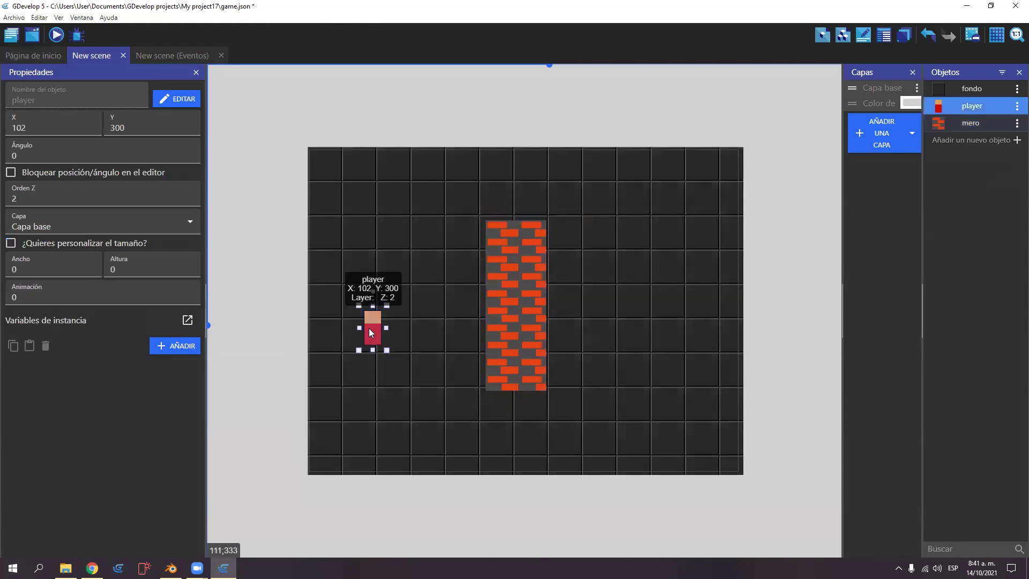
click(523, 48)
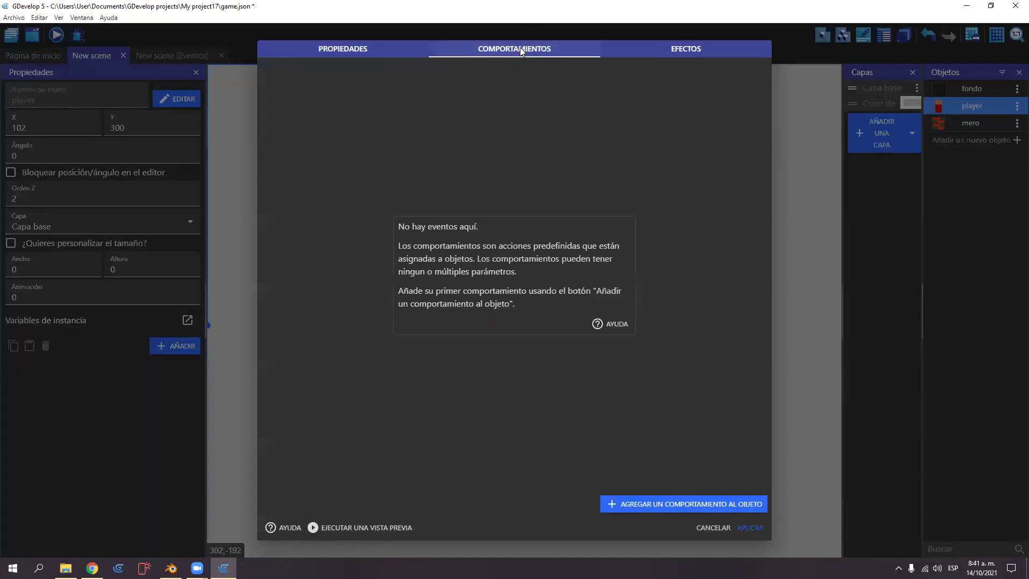
click(673, 506)
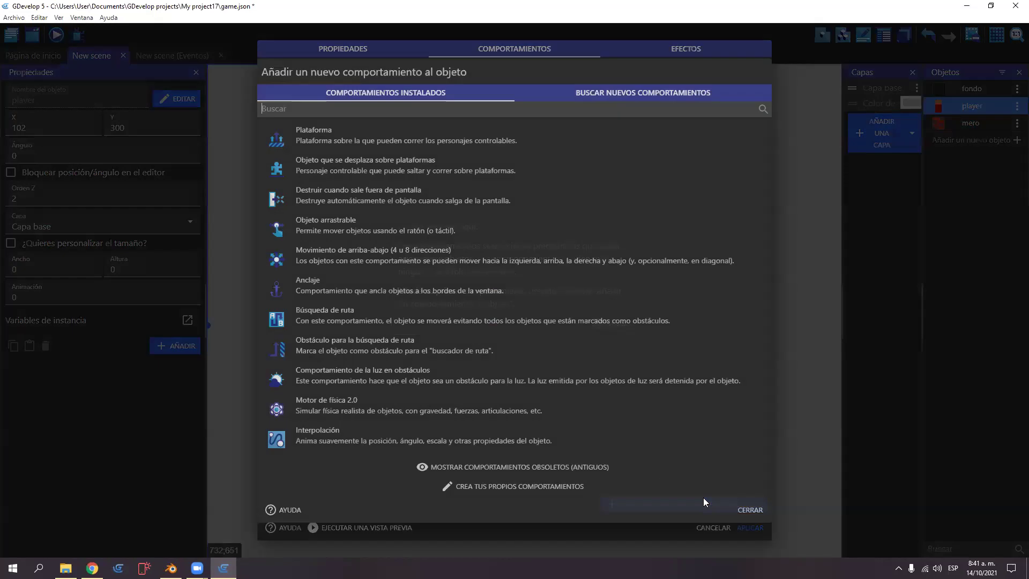
click(368, 170)
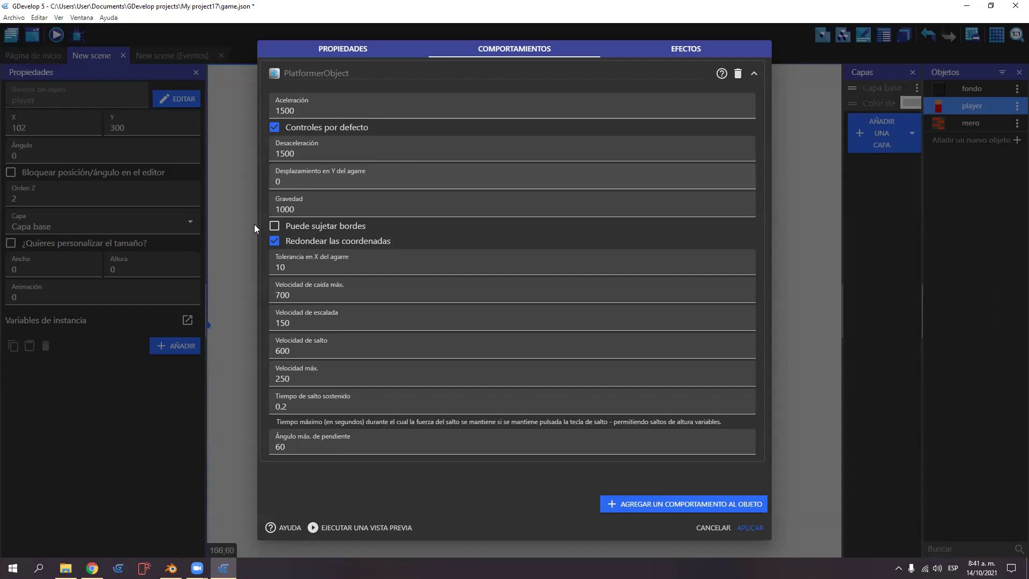
Set the player's platformer behavior gravity to 0, disable its default controls, and apply the changes
drag(302, 210, 265, 214)
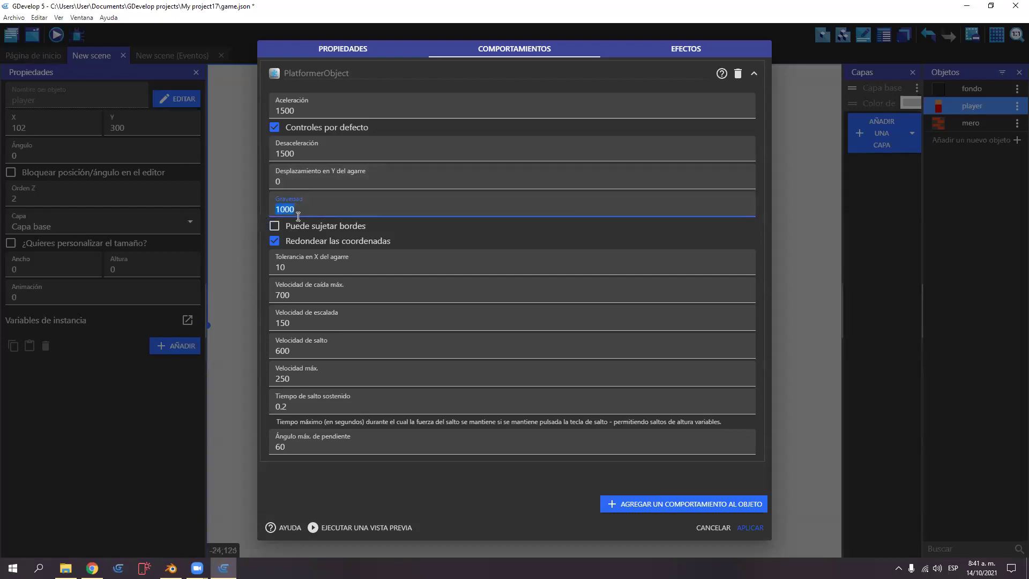
text(0)
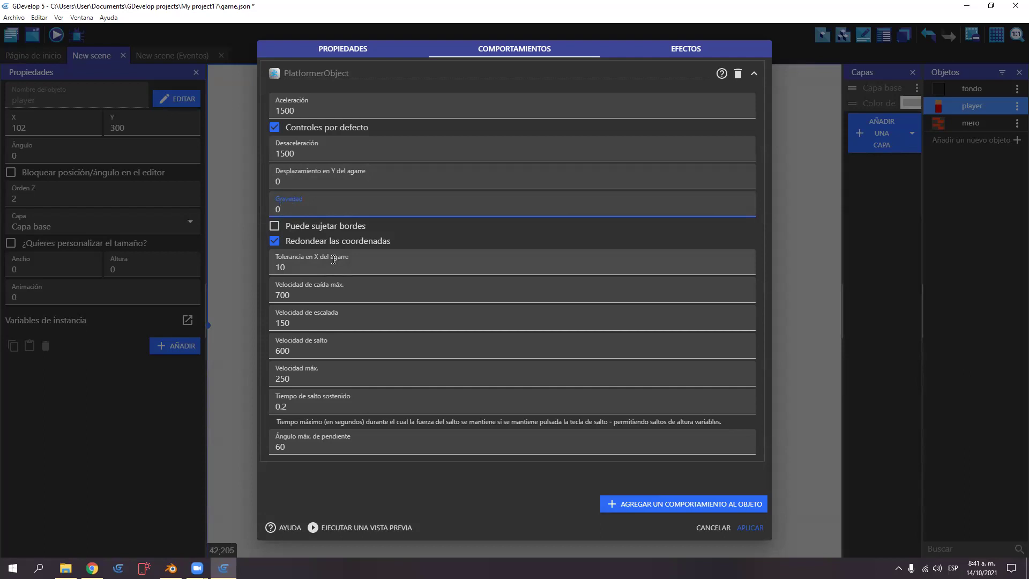
click(275, 127)
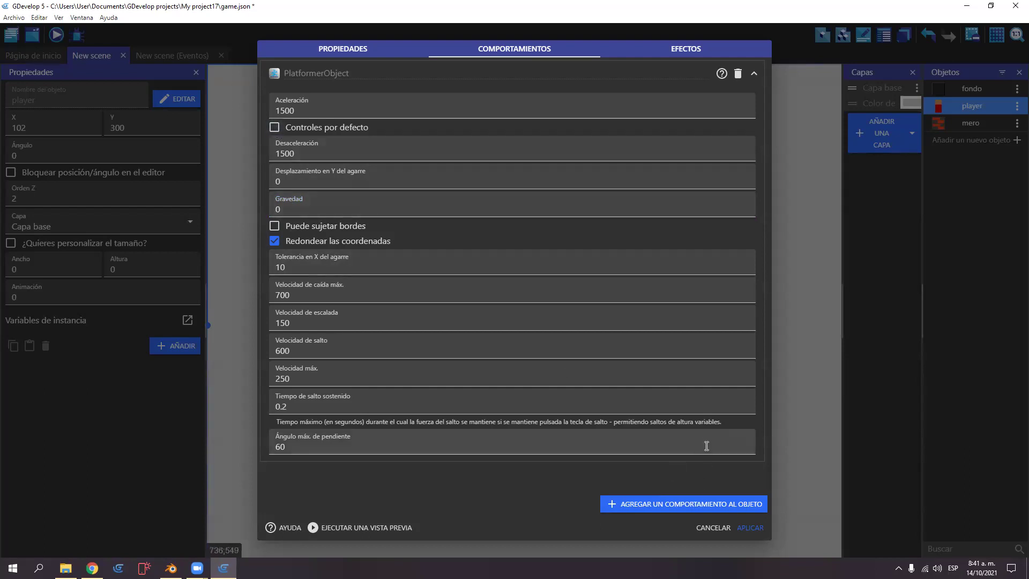
click(750, 528)
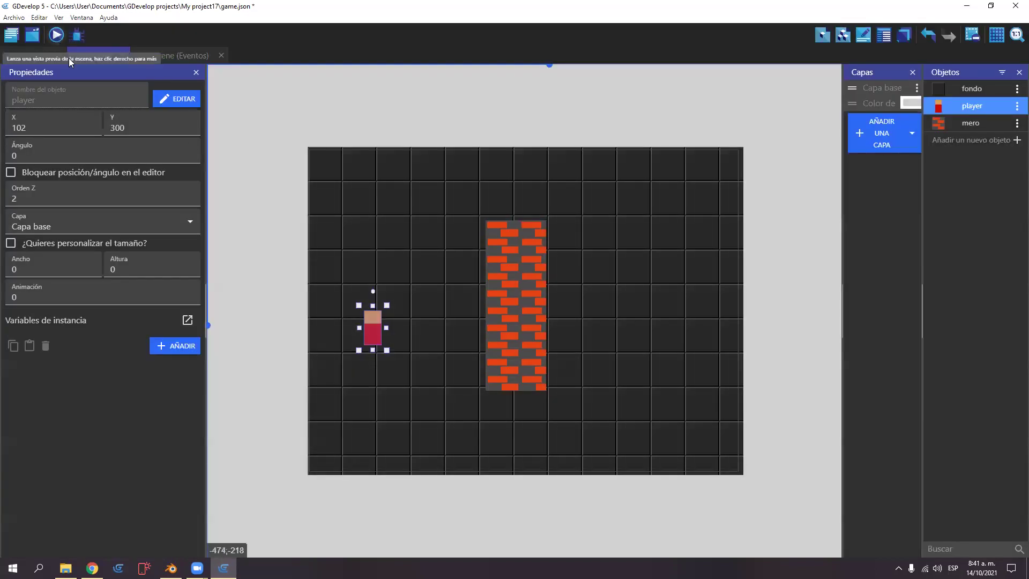
Run a preview, test the player's movement against the brick wall in every direction, and close the preview
click(56, 35)
key(Right)
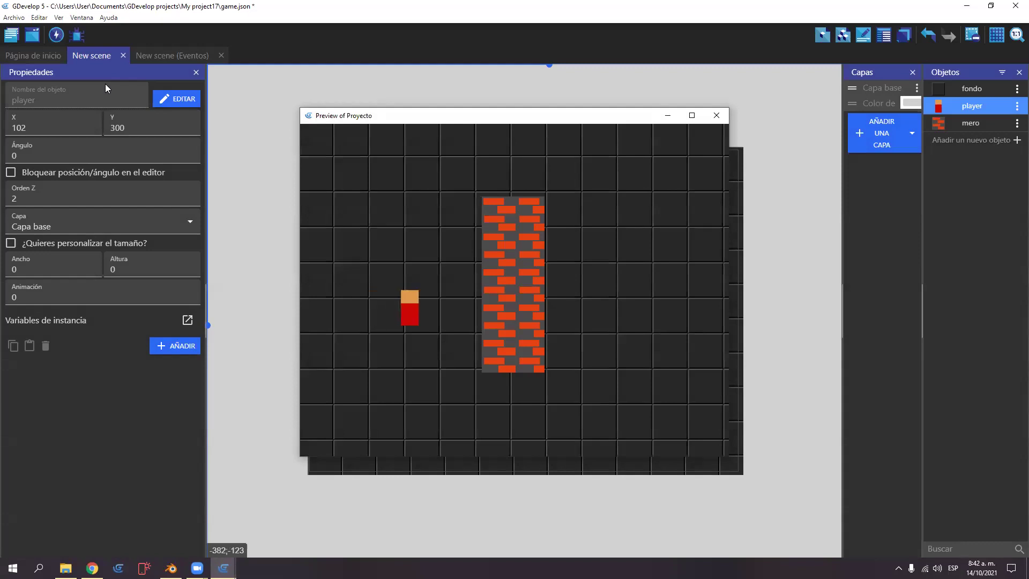
key(Left)
key(Right)
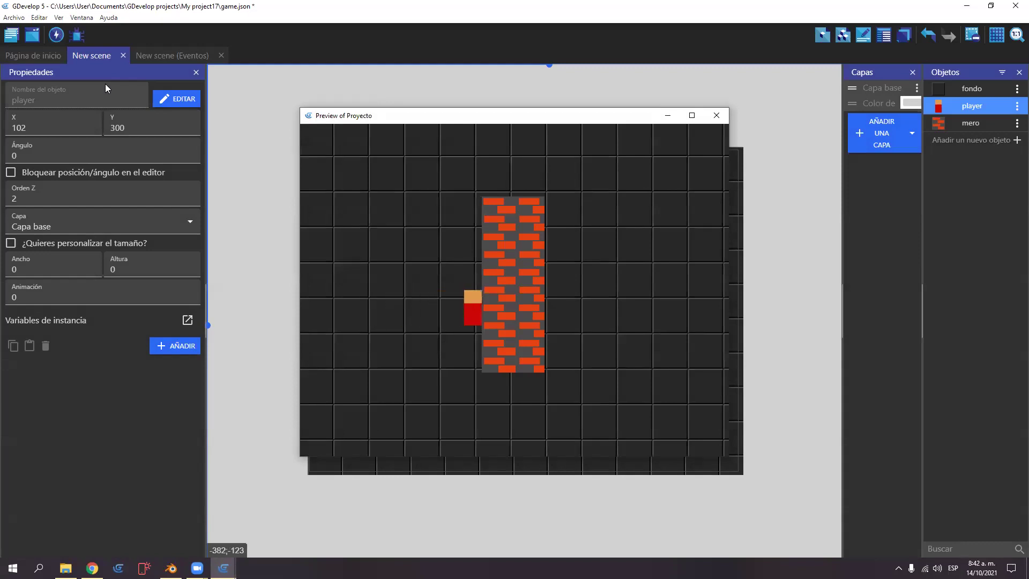
key(Left)
key(space)
key(Right)
key(Left)
key(space)
key(Right)
key(Left)
key(Right)
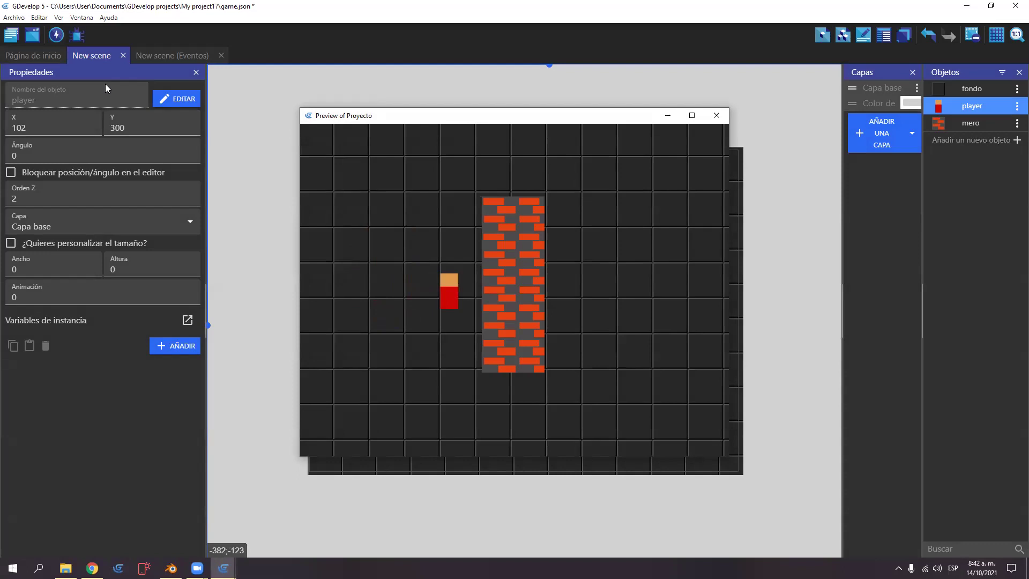
key(Left)
key(Right)
key(Left)
key(Right)
key(Left)
key(Right)
key(Left)
key(Left)
key(Up)
key(Right)
key(Down)
key(Left)
key(Up)
key(Down)
key(Up)
key(Left)
key(Right)
key(Down)
key(Right)
key(Up)
key(Up)
key(Right)
key(Down)
key(Left)
key(Right)
key(Left)
key(Up)
key(Left)
key(Down)
key(Right)
key(Up)
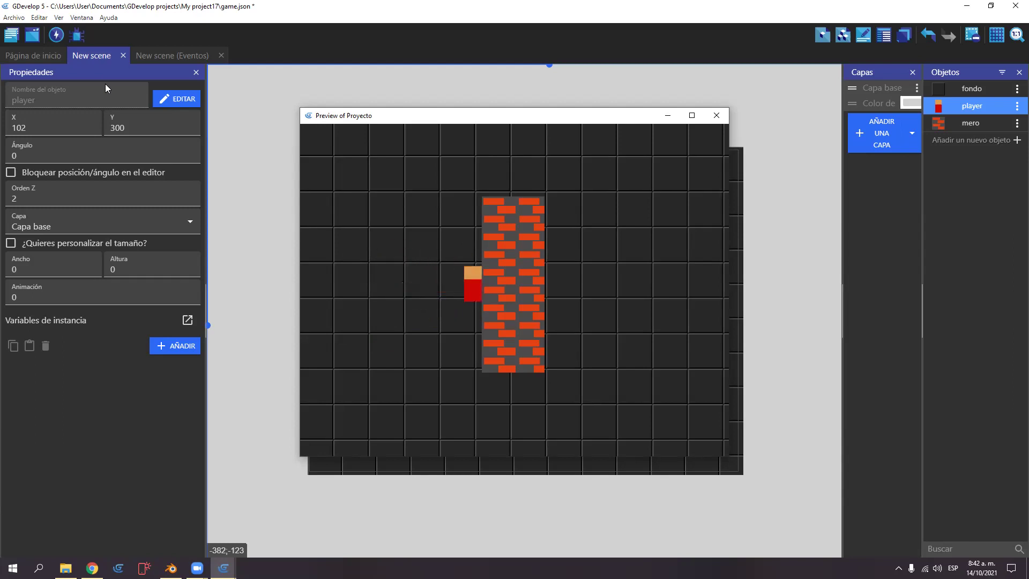
key(Left)
key(Up)
key(Right)
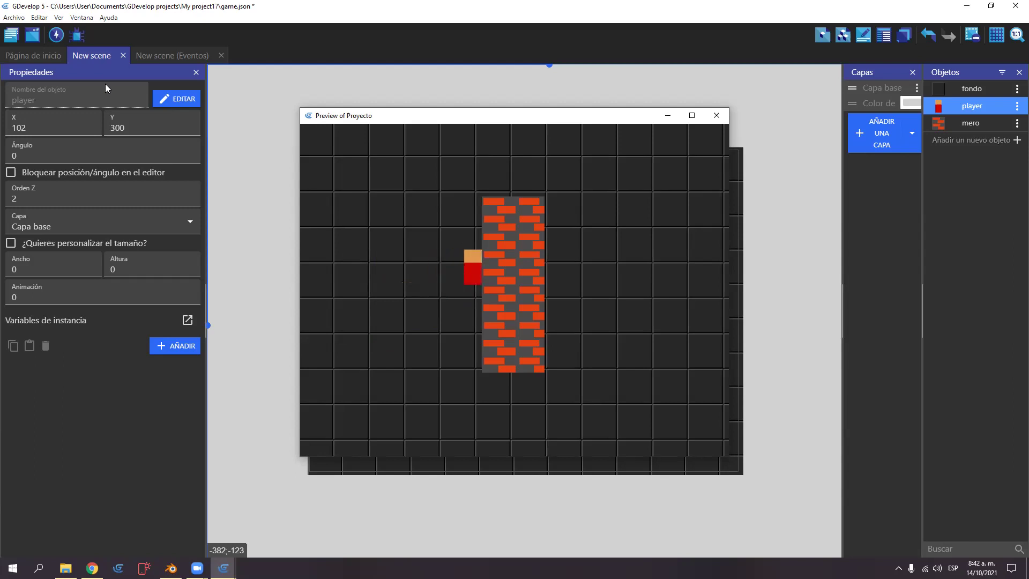
key(Down)
key(Left)
key(Up)
key(Right)
key(Down)
key(Left)
key(Up)
key(Right)
key(Down)
key(Right)
key(Left)
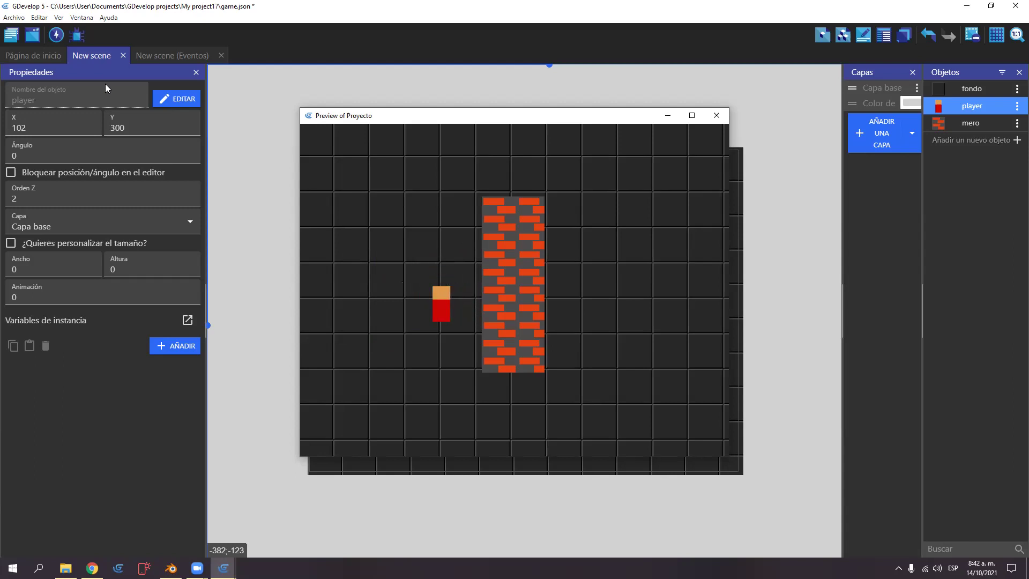
key(Up)
key(Right)
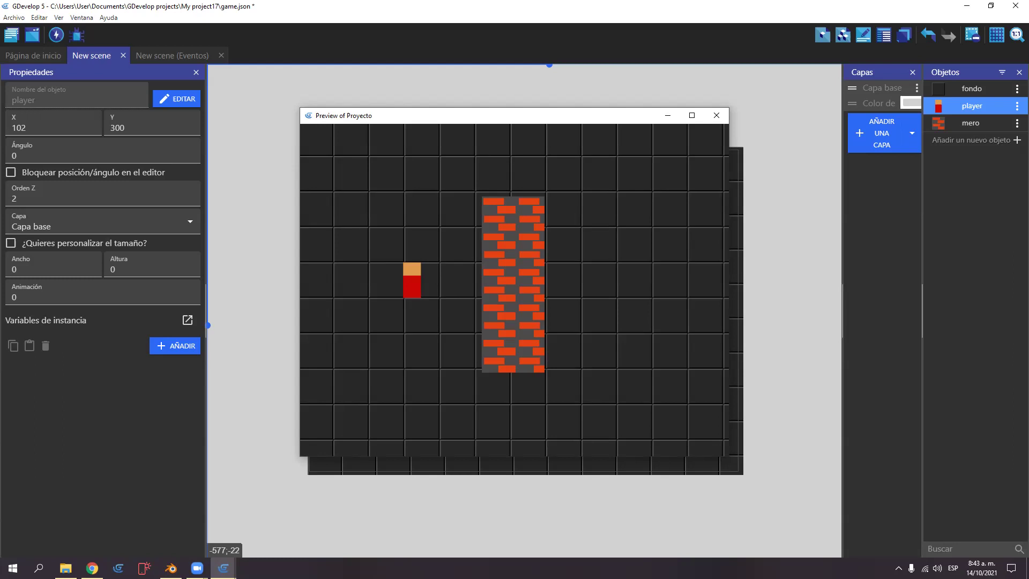
click(717, 115)
click(366, 125)
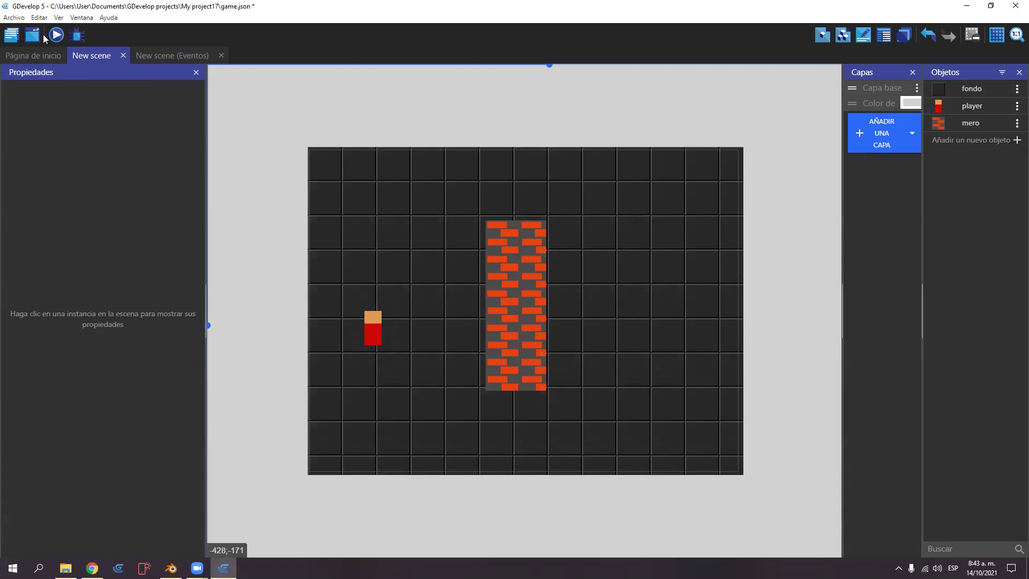
click(12, 18)
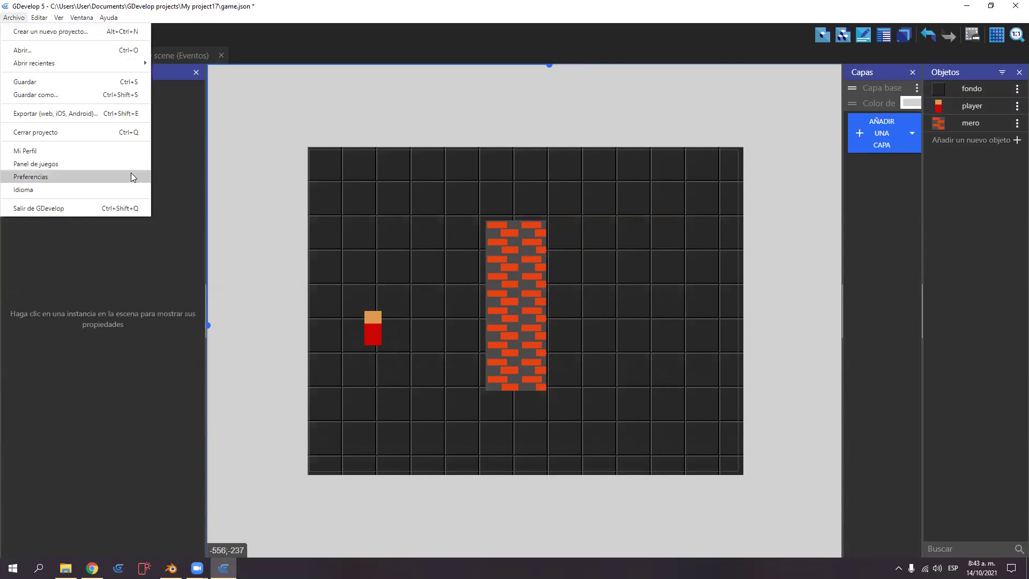
click(314, 107)
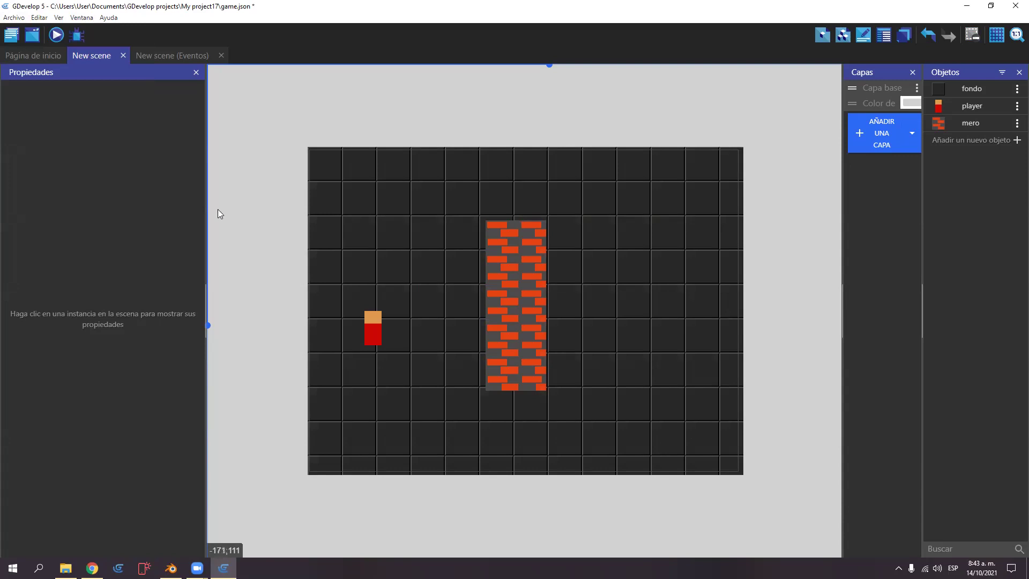
mouse_move(170, 567)
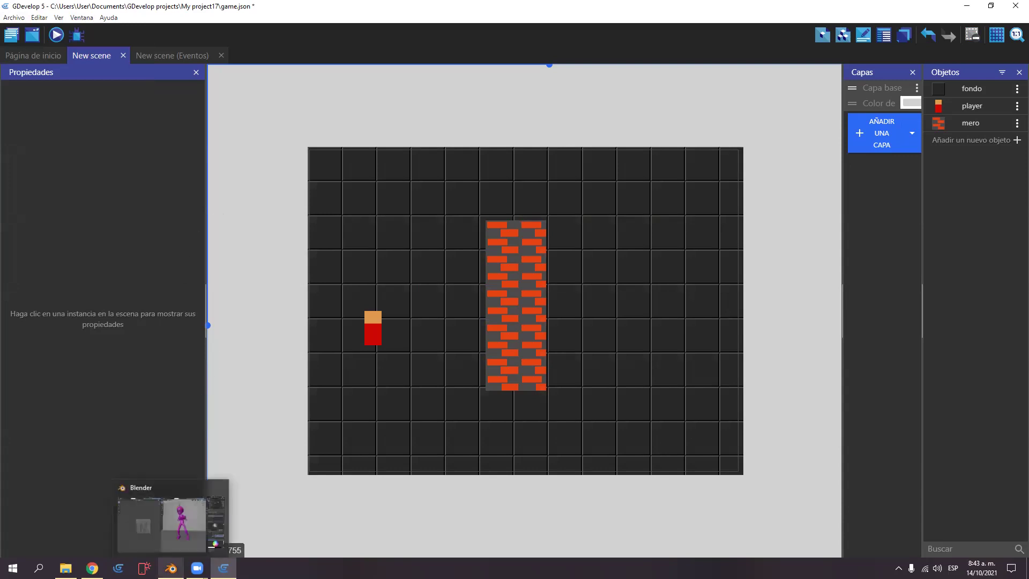